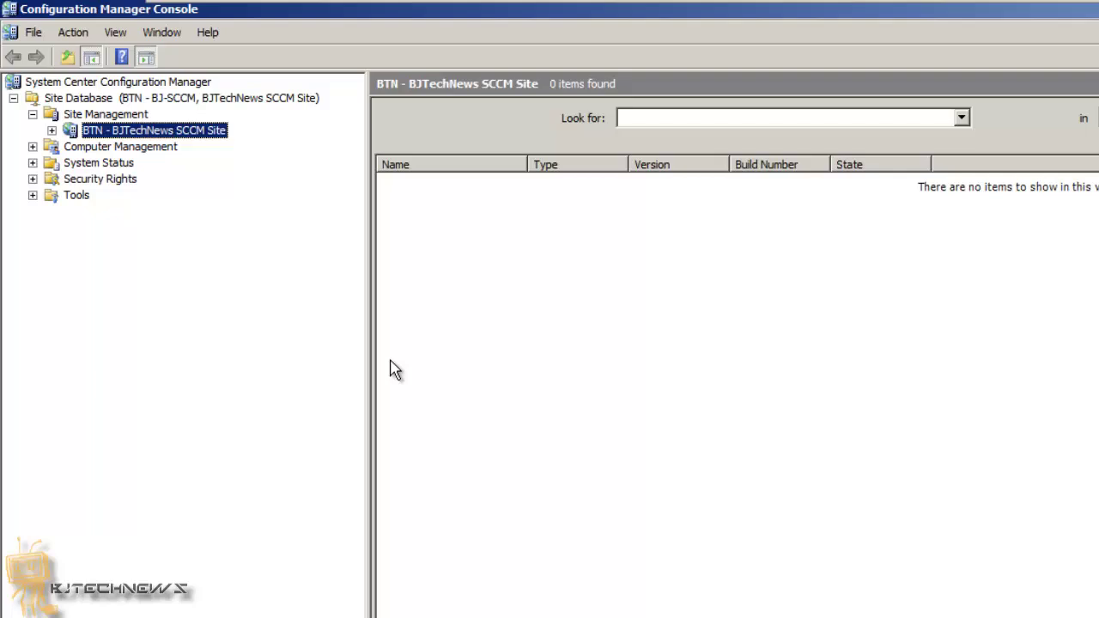
Create a new task sequence under Operating System Deployment that installs an existing image package
left_click(32, 147)
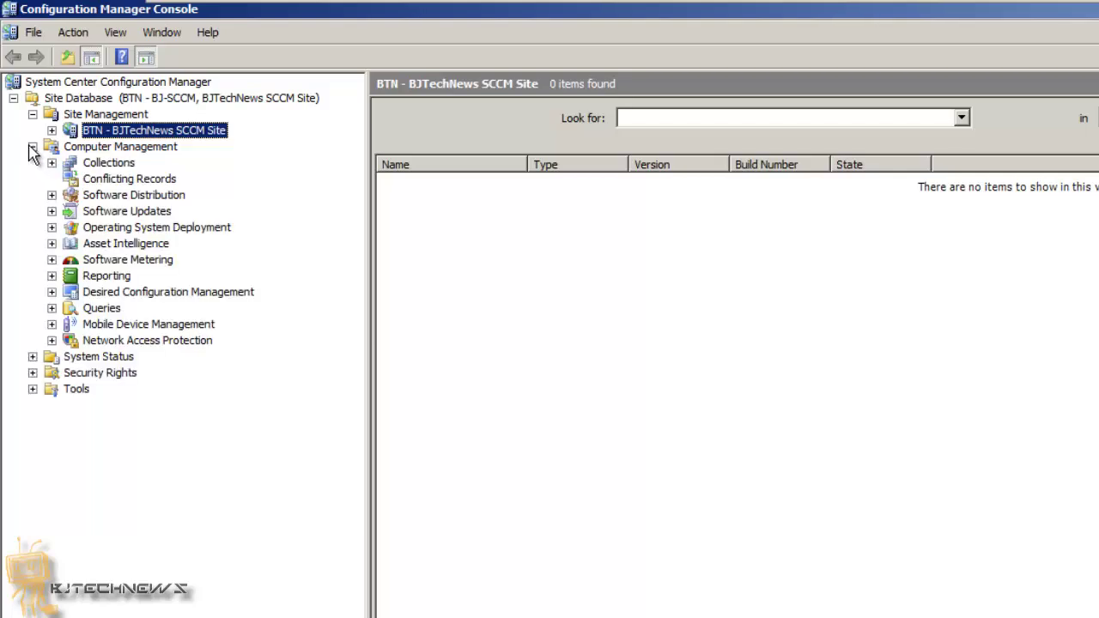
left_click(52, 227)
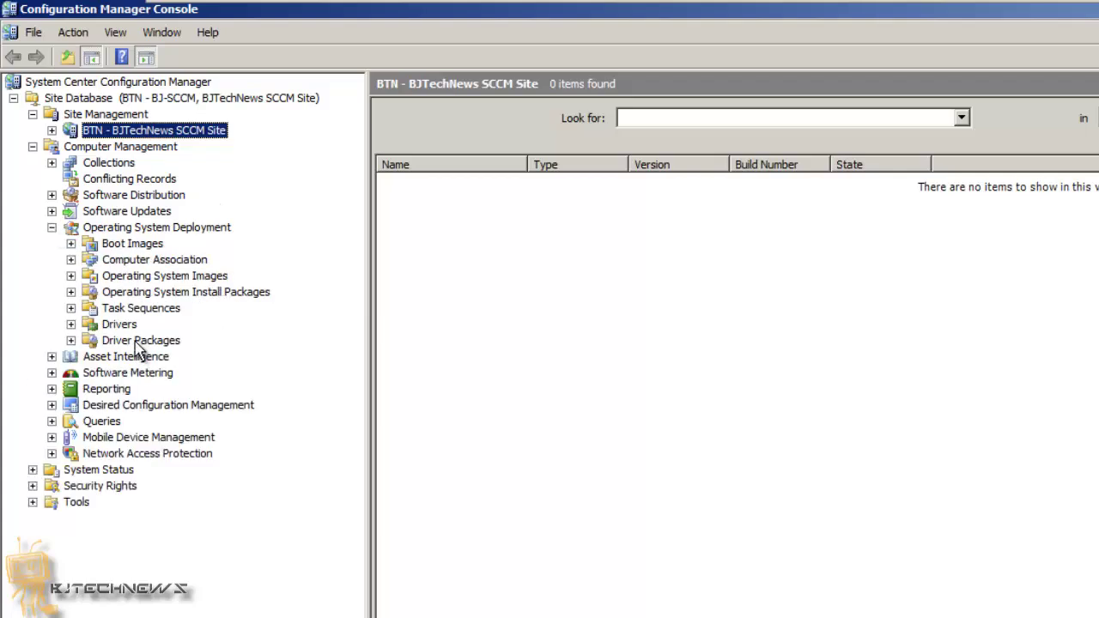
left_click(135, 311)
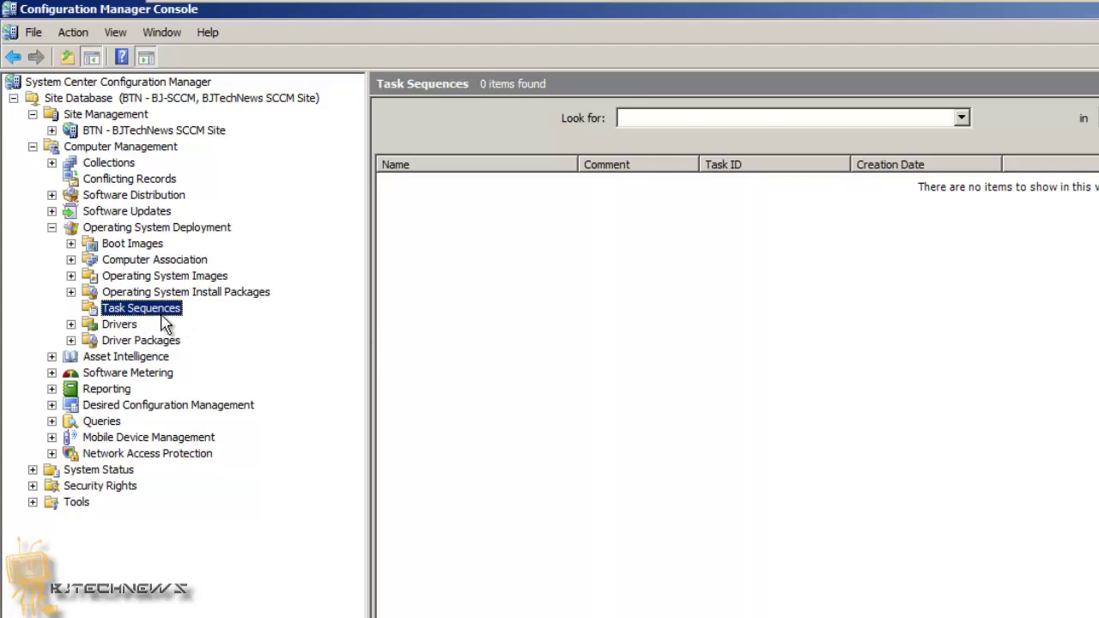
right_click(162, 316)
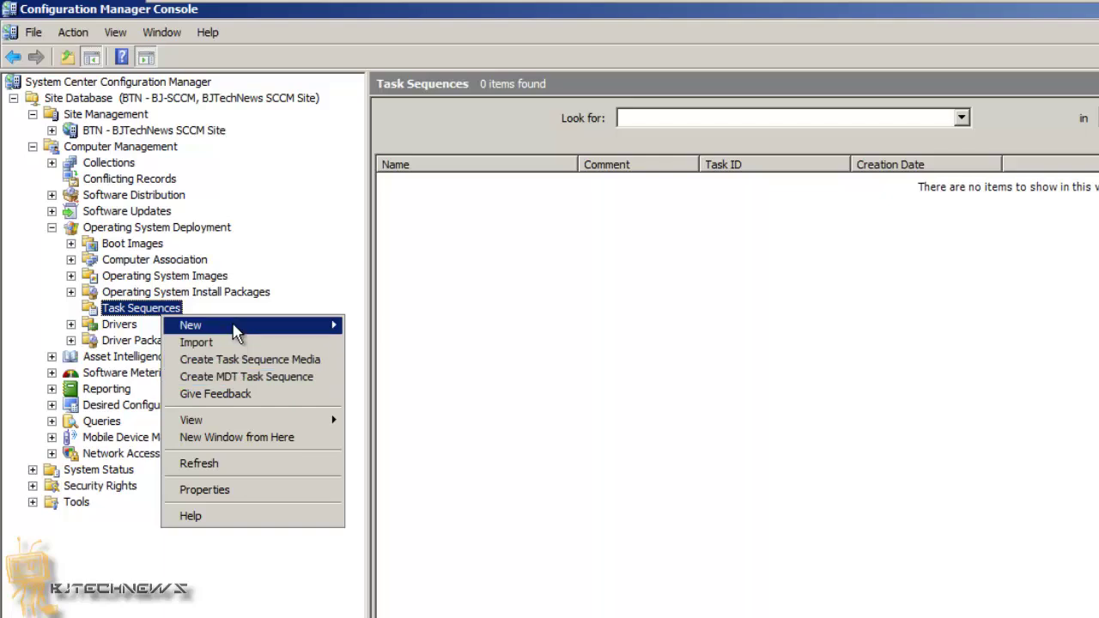
mouse_move(236, 330)
left_click(399, 325)
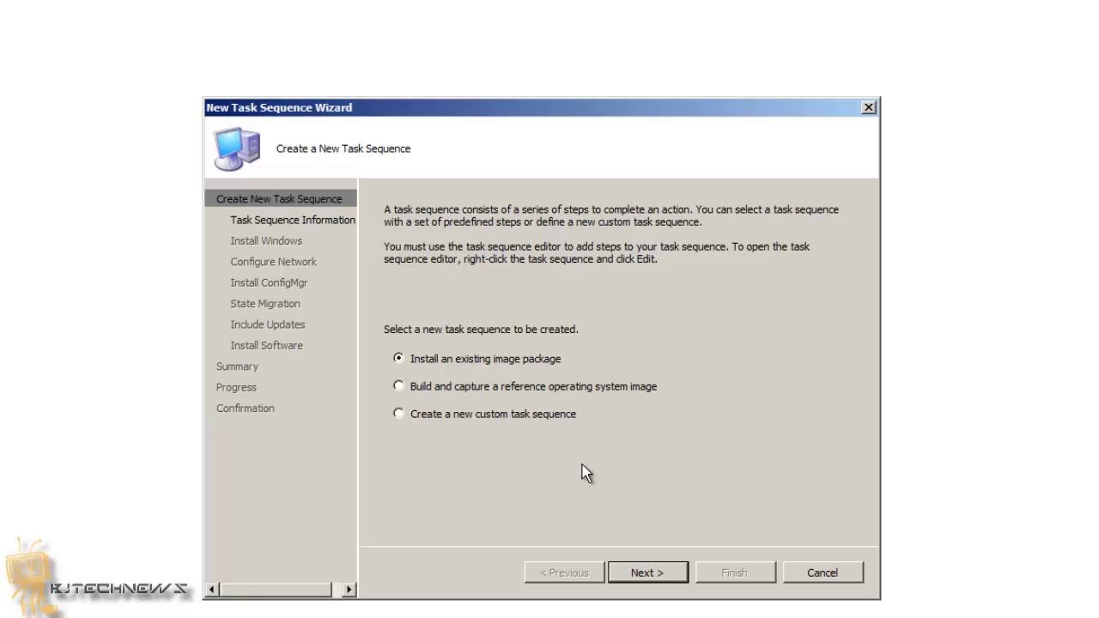
left_click(668, 572)
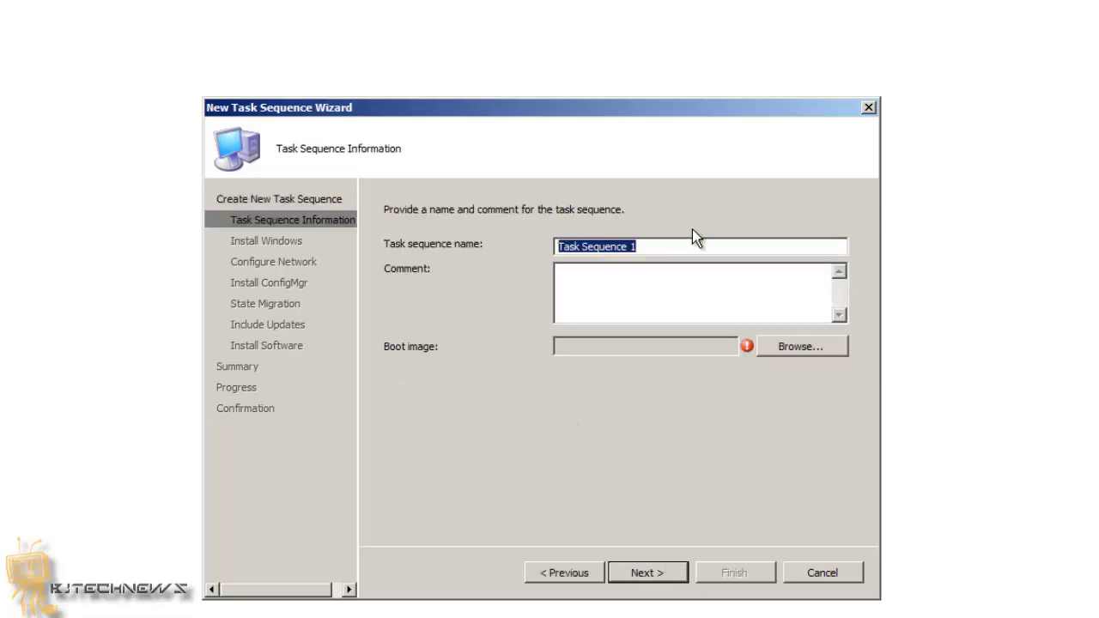
Name the task sequence "Windows 8 Review Image" and assign the SCCM x86 Boot Image 1.0 en-US as its boot image
type("Wind")
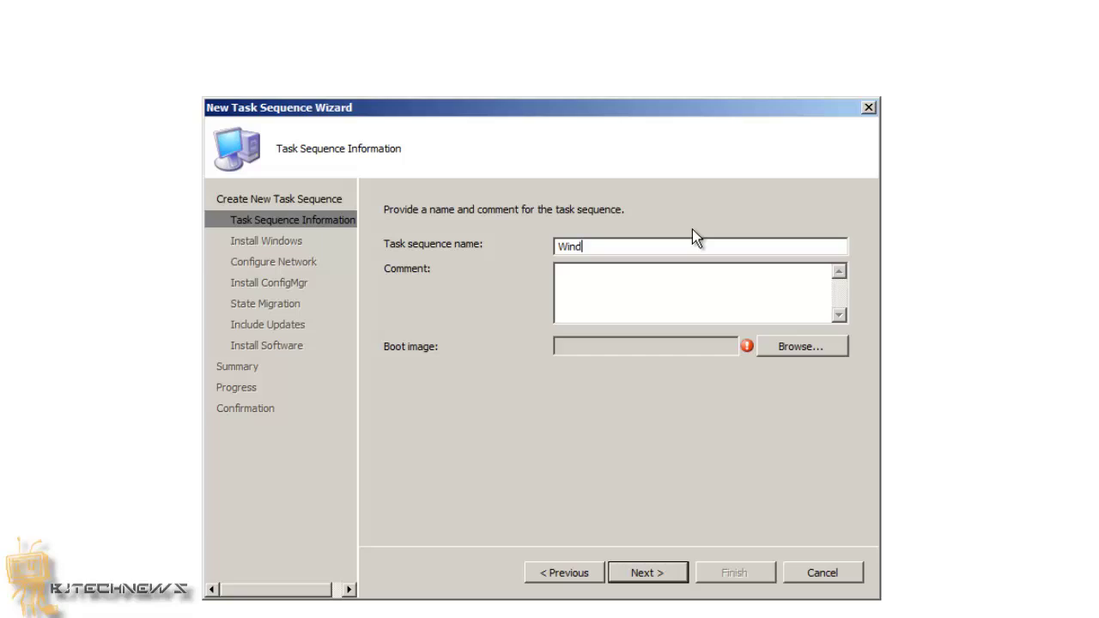
type("ows 8 Review Image")
left_click(812, 350)
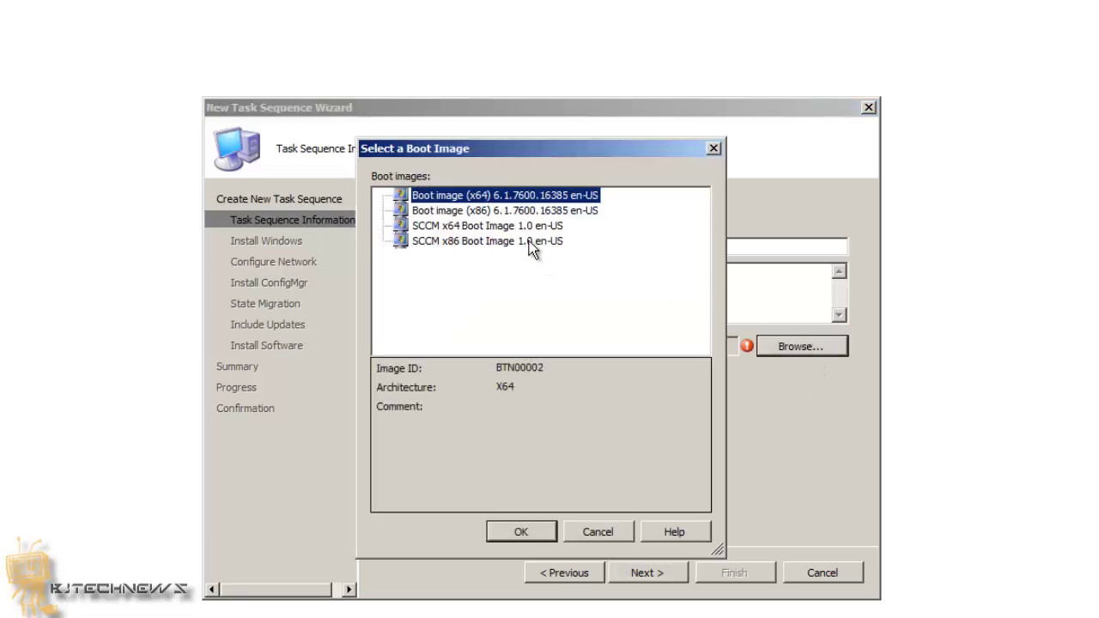
left_click(529, 242)
left_click(534, 525)
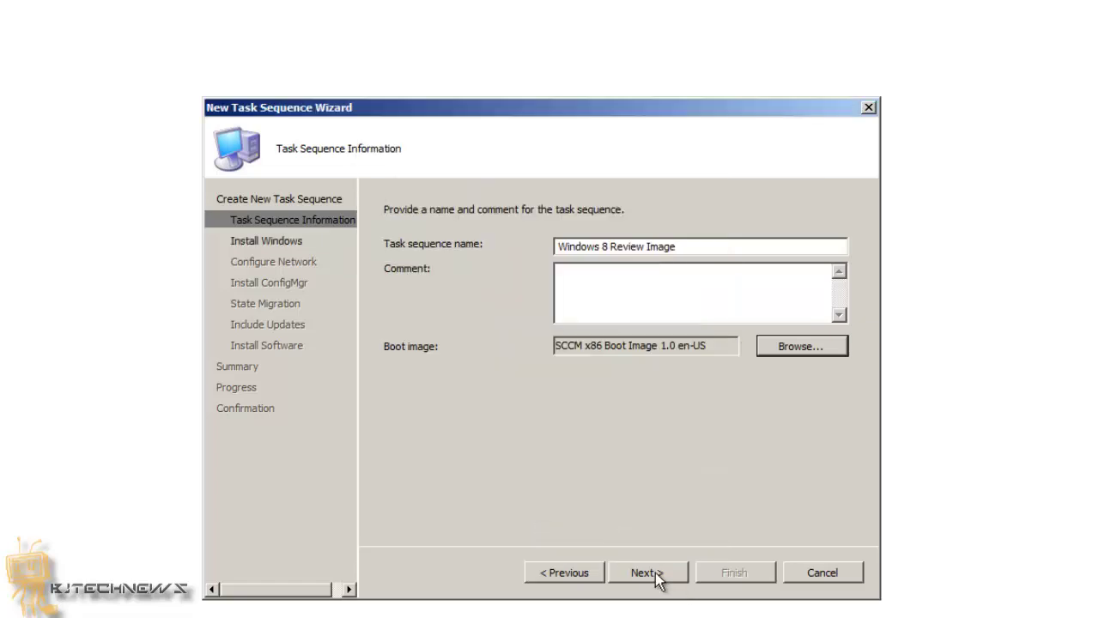
left_click(656, 573)
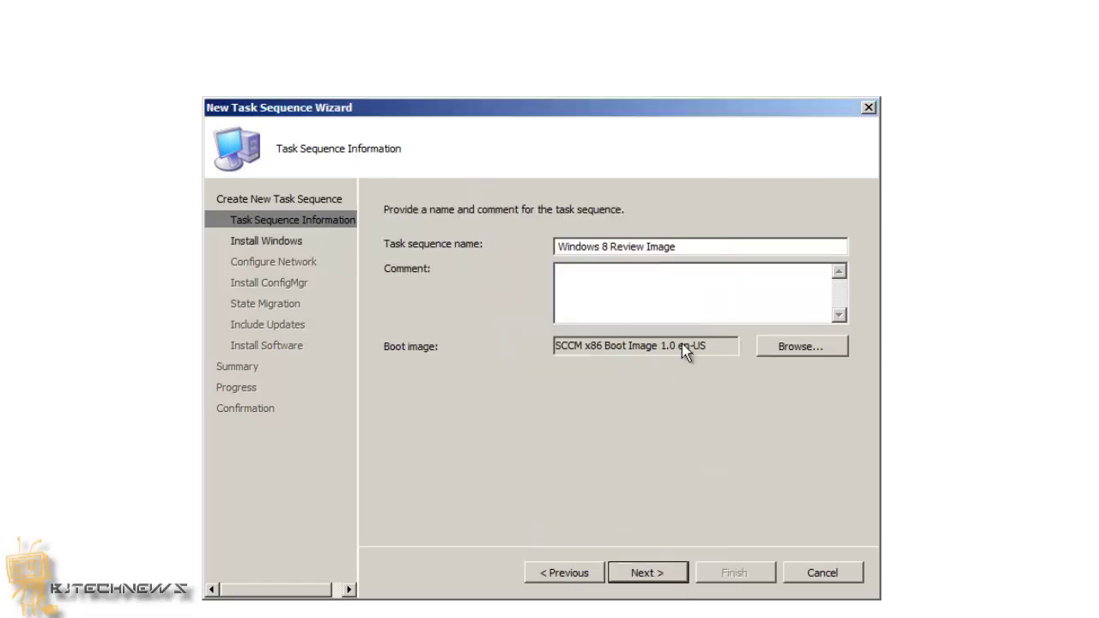
Extend the task sequence name to "Windows 8 Review Image x86", select the full name and continue to the Windows installation settings
left_click(699, 248)
type("x86")
left_click_drag(715, 245, 468, 238)
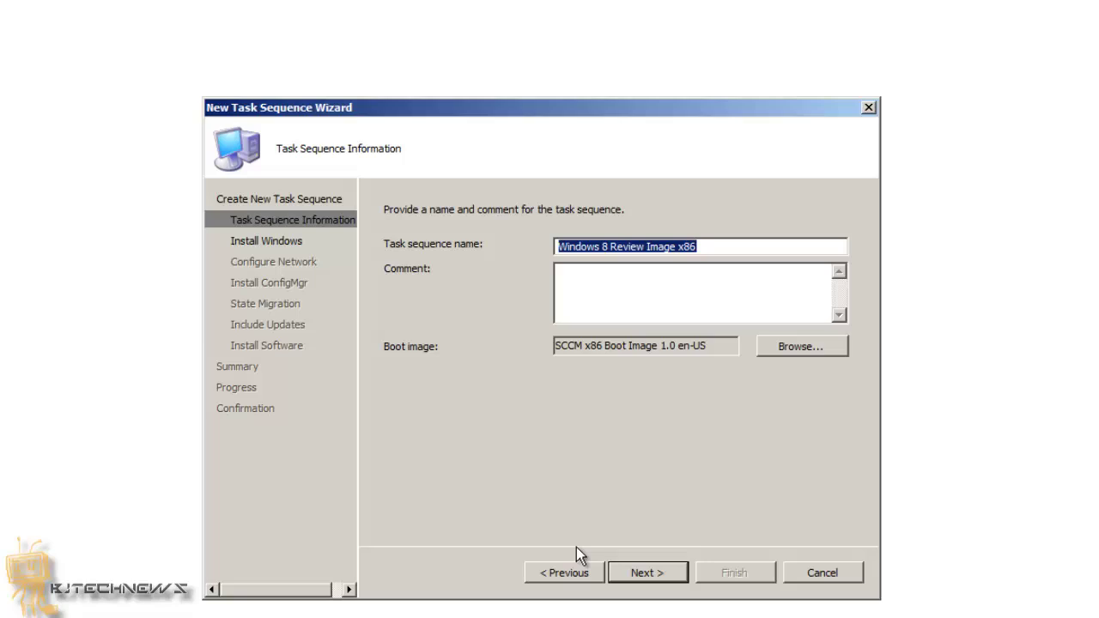
left_click(642, 578)
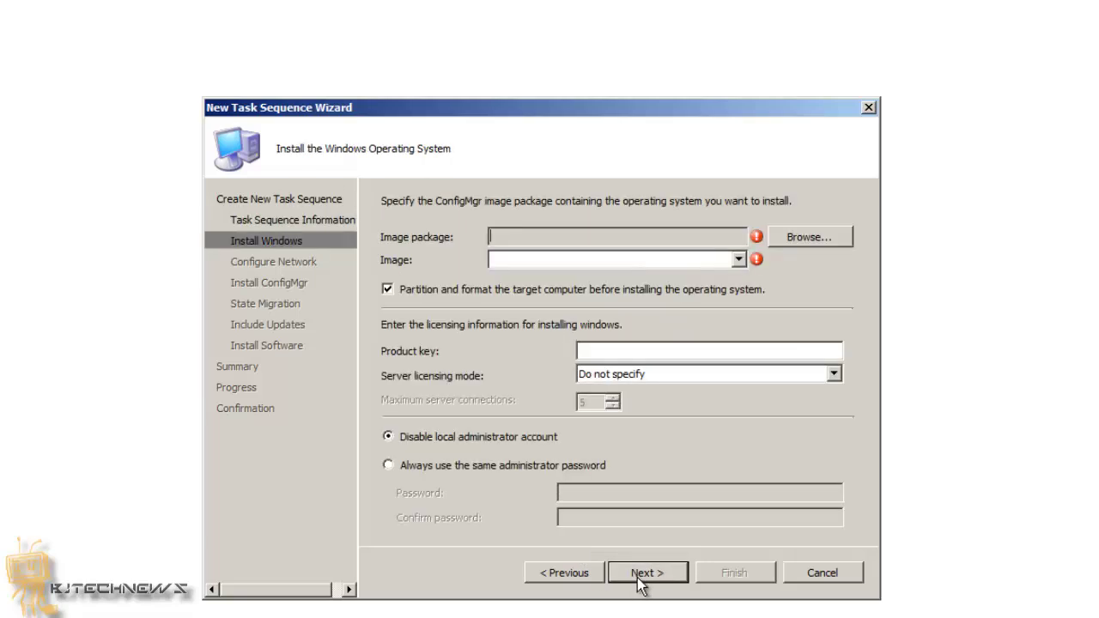
Choose the Windows 8 Release Preview 1.0 en-US image package and enter and confirm a fixed local administrator password
left_click(798, 237)
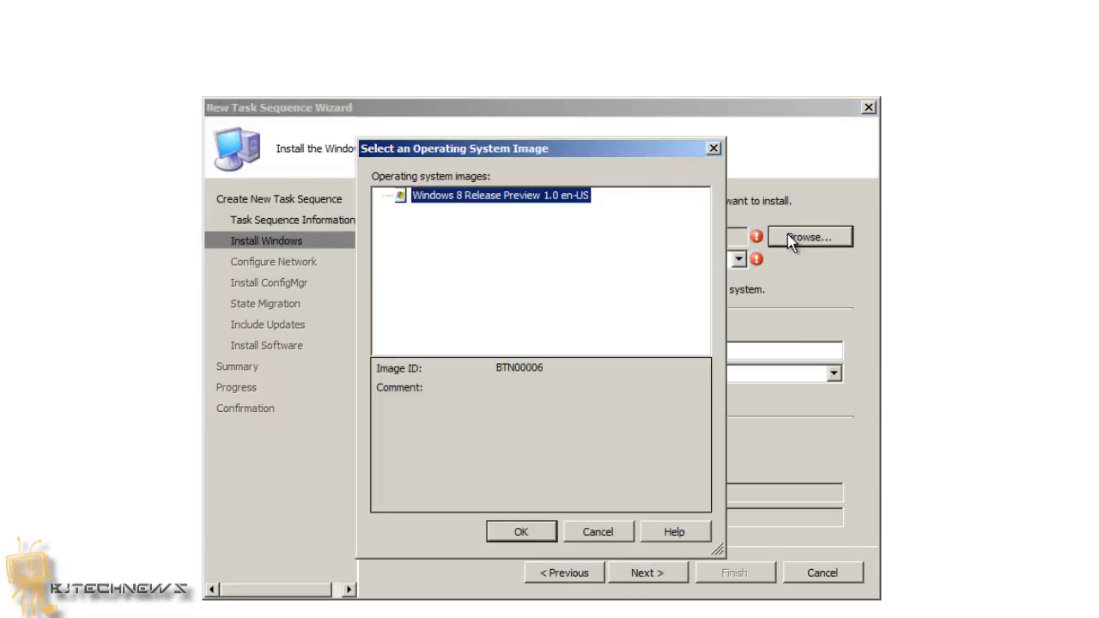
left_click(519, 535)
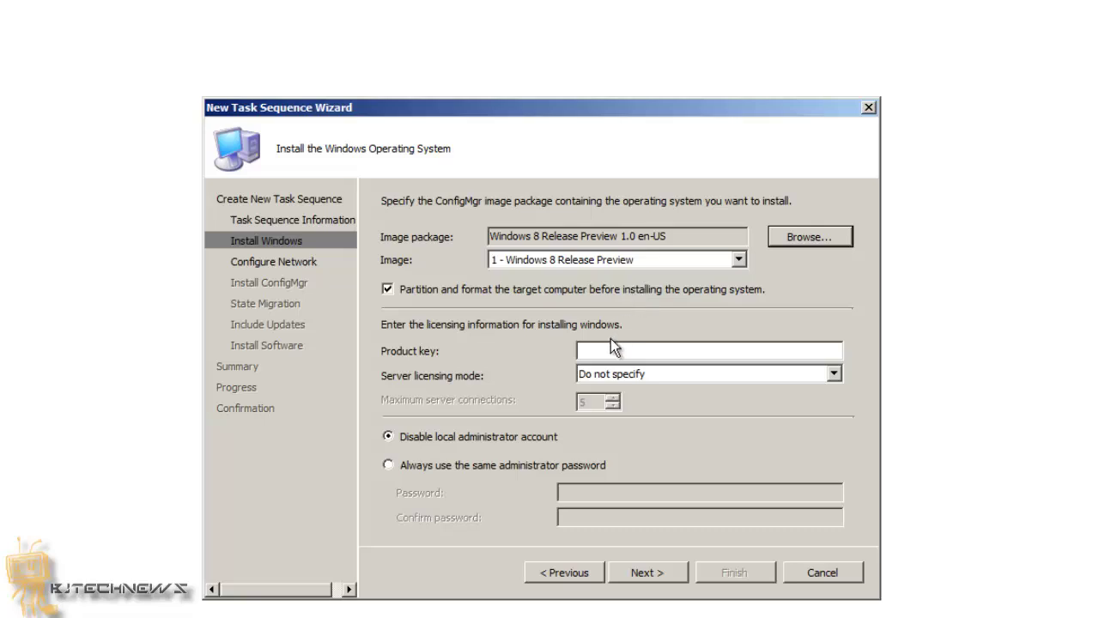
left_click(468, 469)
left_click(563, 491)
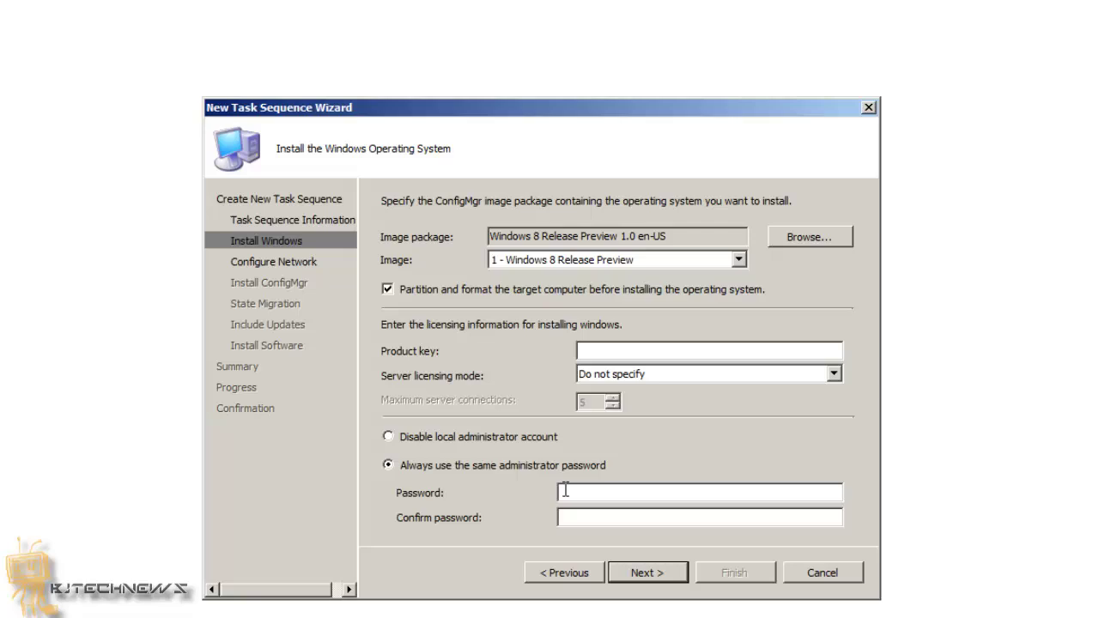
type("********")
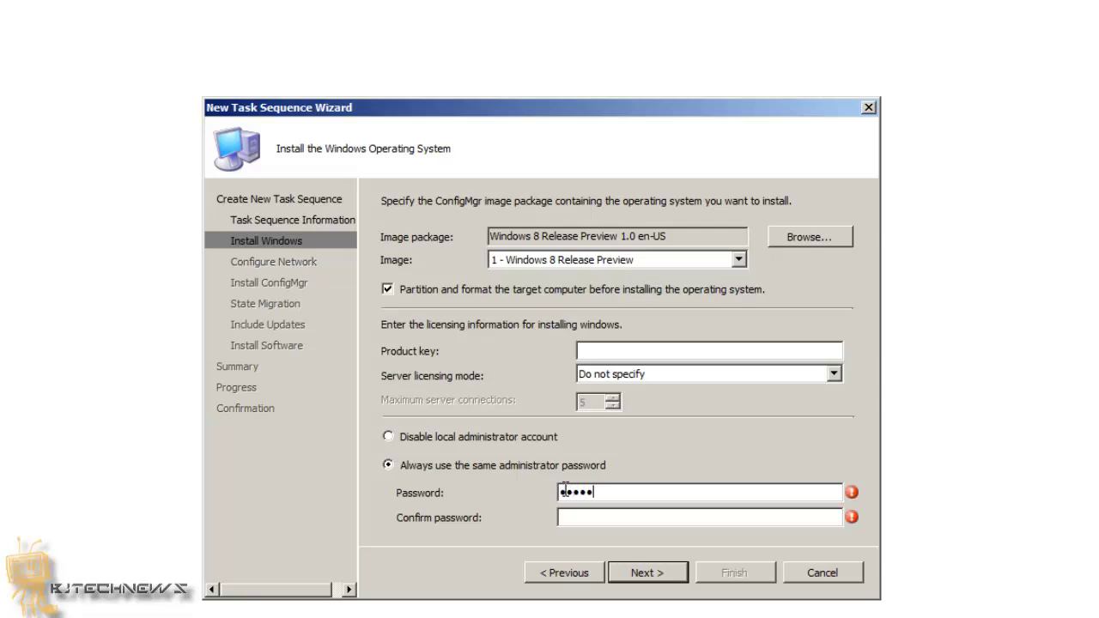
key("Tab")
type("********")
left_click(631, 577)
Set the deployed computer to join the workgroup WORKGROUP and continue to the client installation settings
left_click(535, 258)
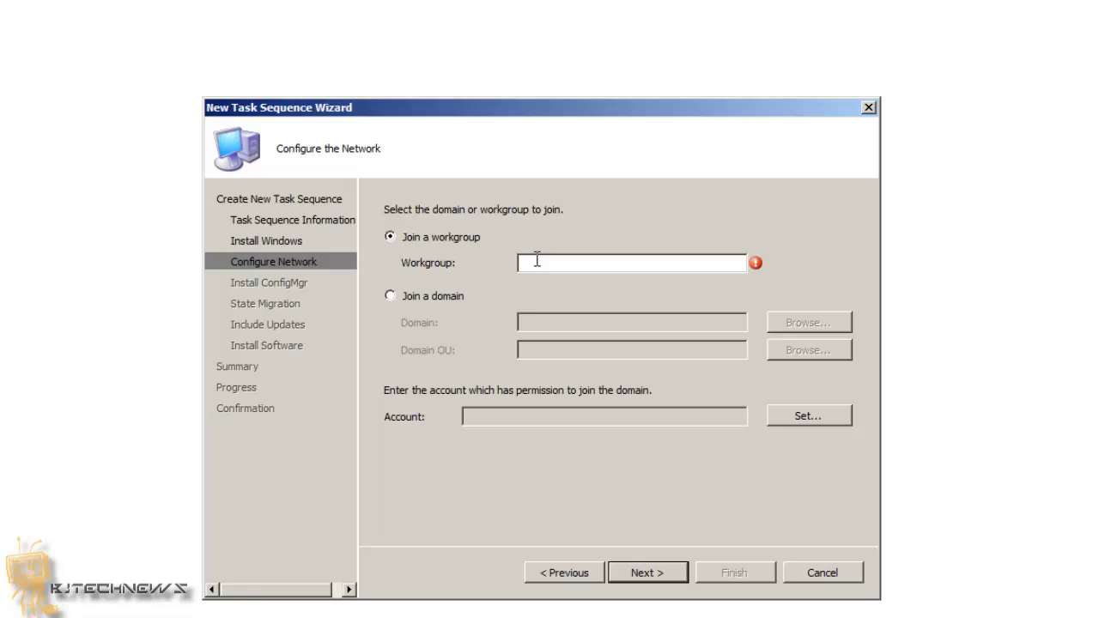
type("WORKGROUP")
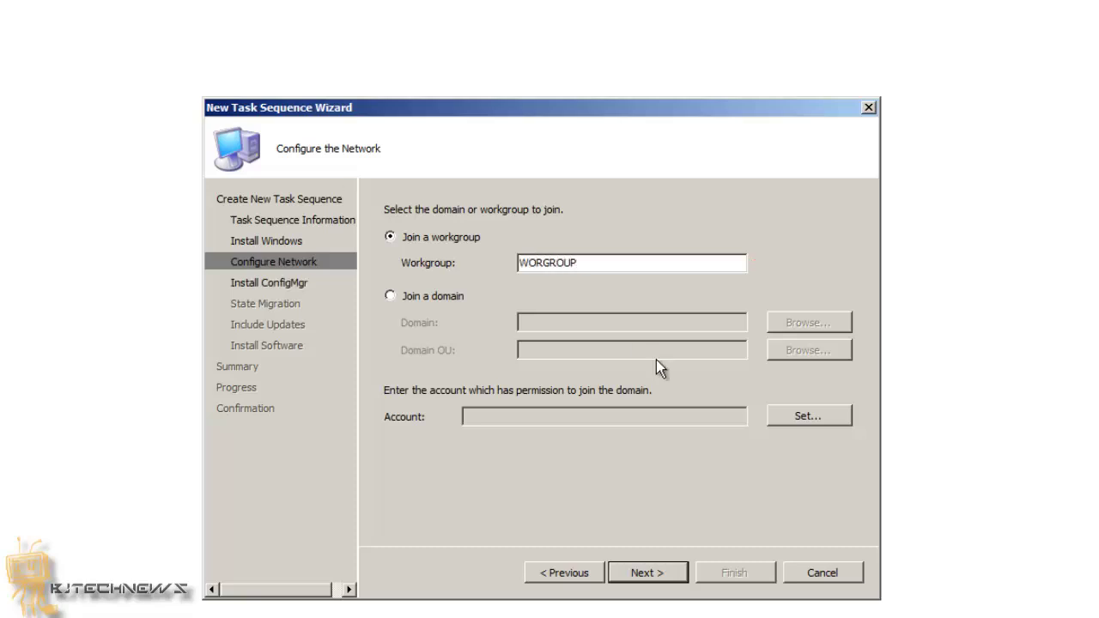
left_click(542, 265)
left_click(645, 568)
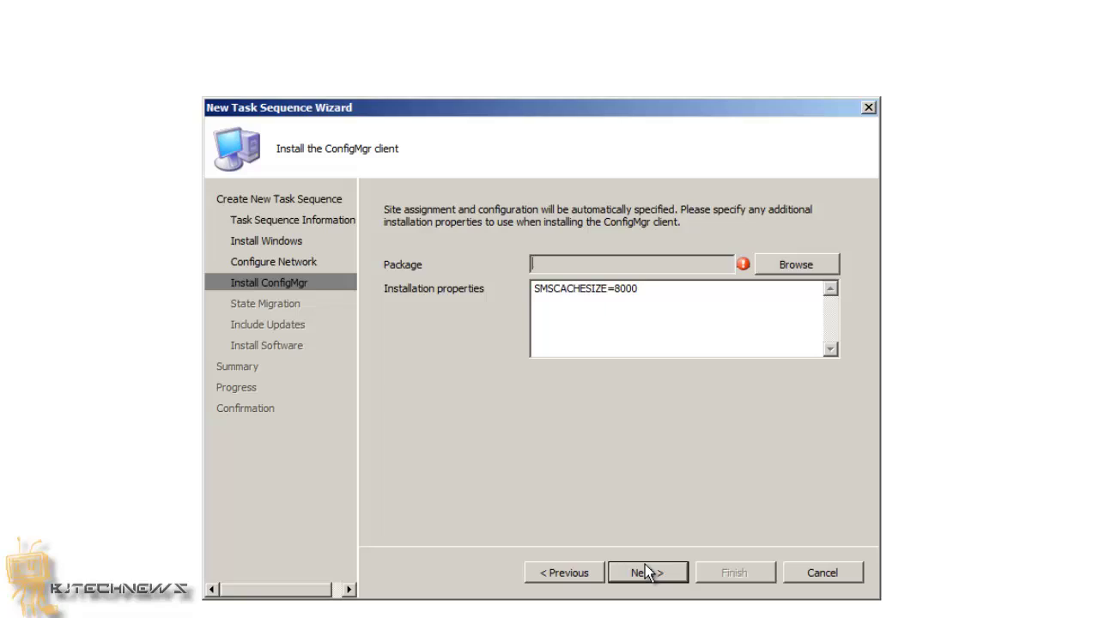
Assign the Microsoft Configuration Manager Client Installation 4.0 ALL package for the ConfigMgr client
left_click(779, 262)
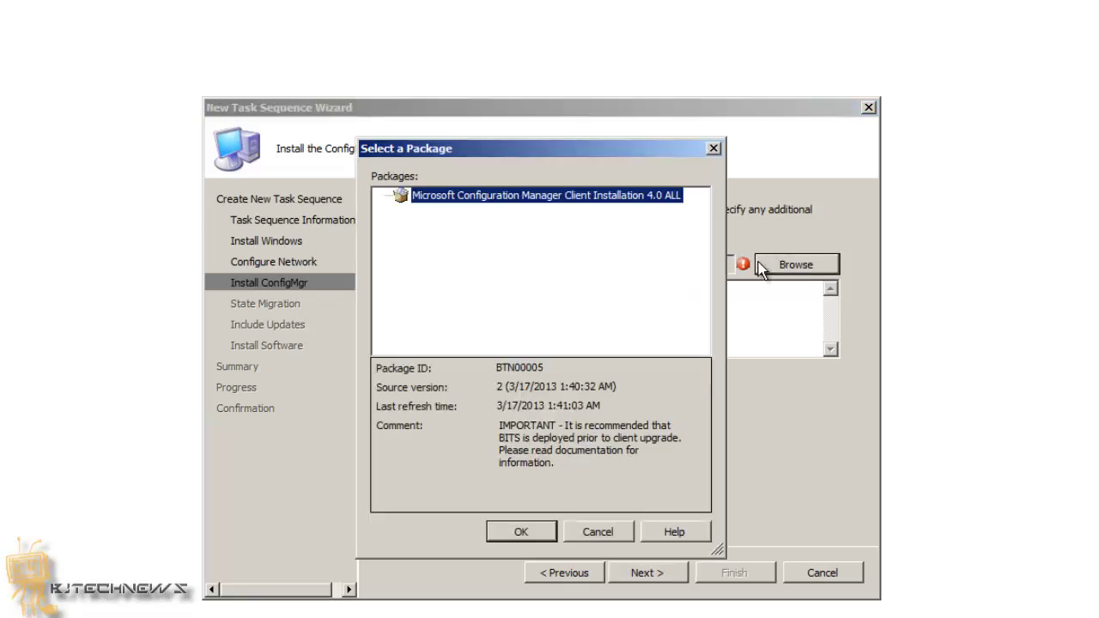
left_click(526, 533)
left_click(633, 579)
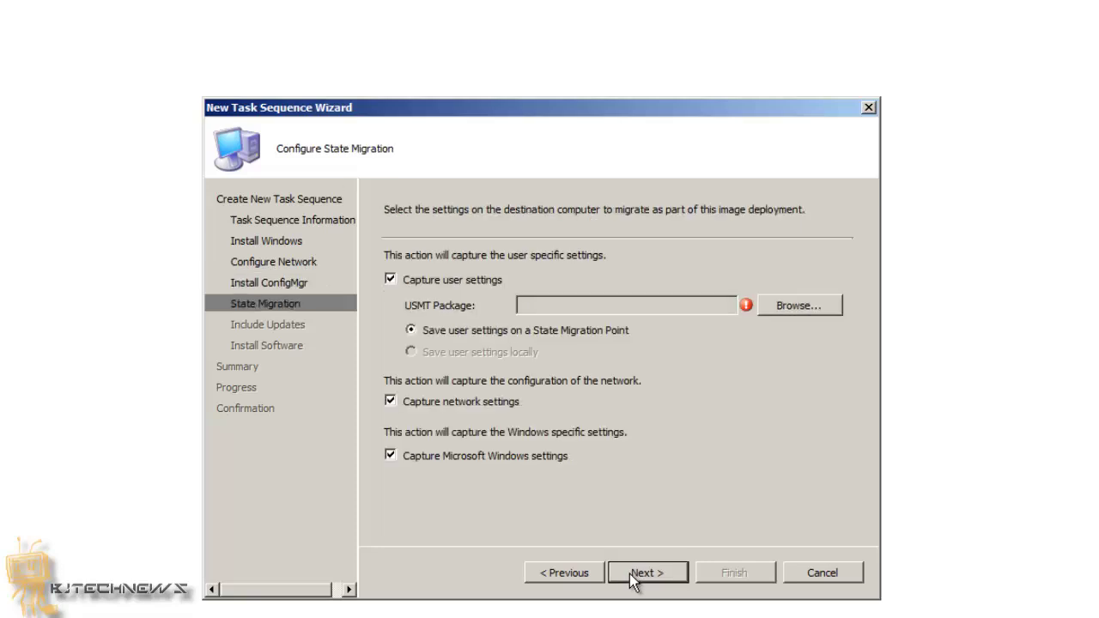
Turn off capturing of user settings, network settings and Microsoft Windows settings for state migration
left_click(462, 282)
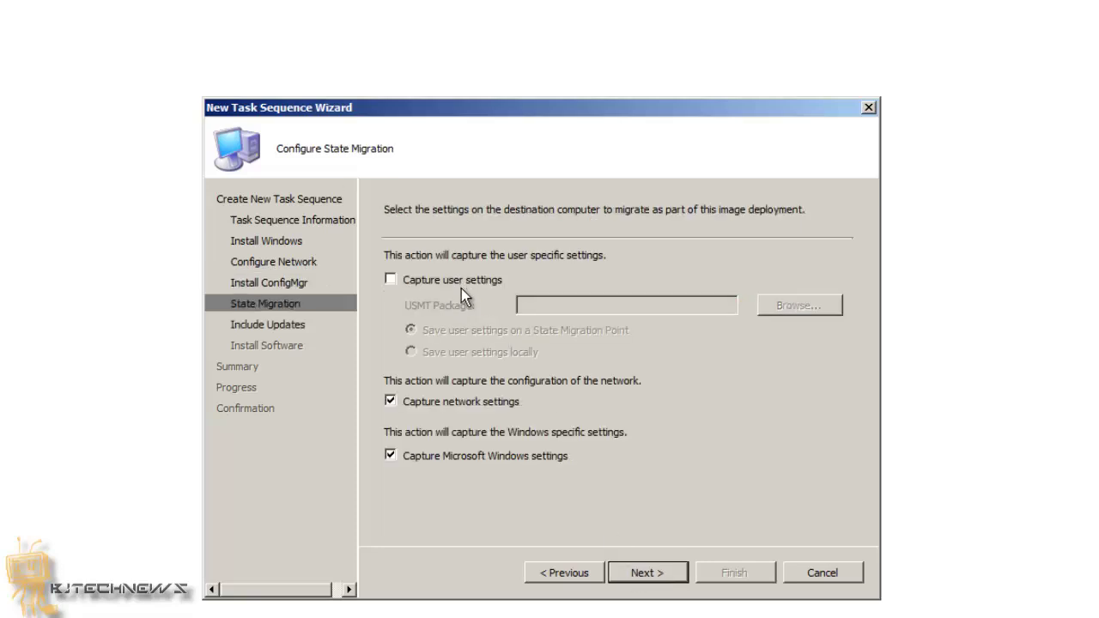
left_click(461, 401)
left_click(459, 455)
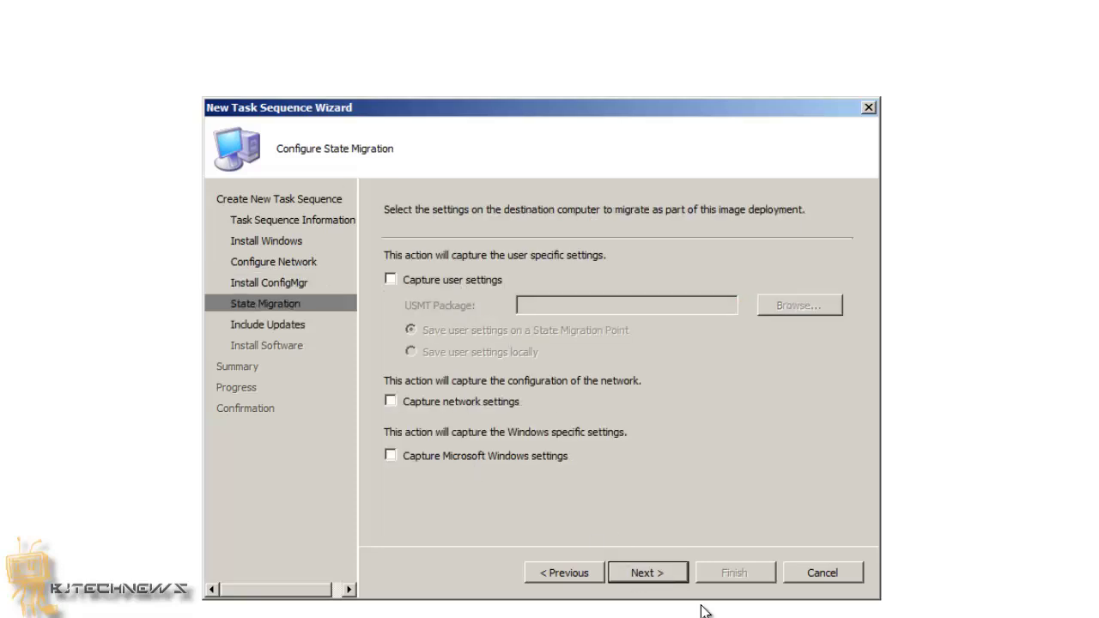
left_click(650, 574)
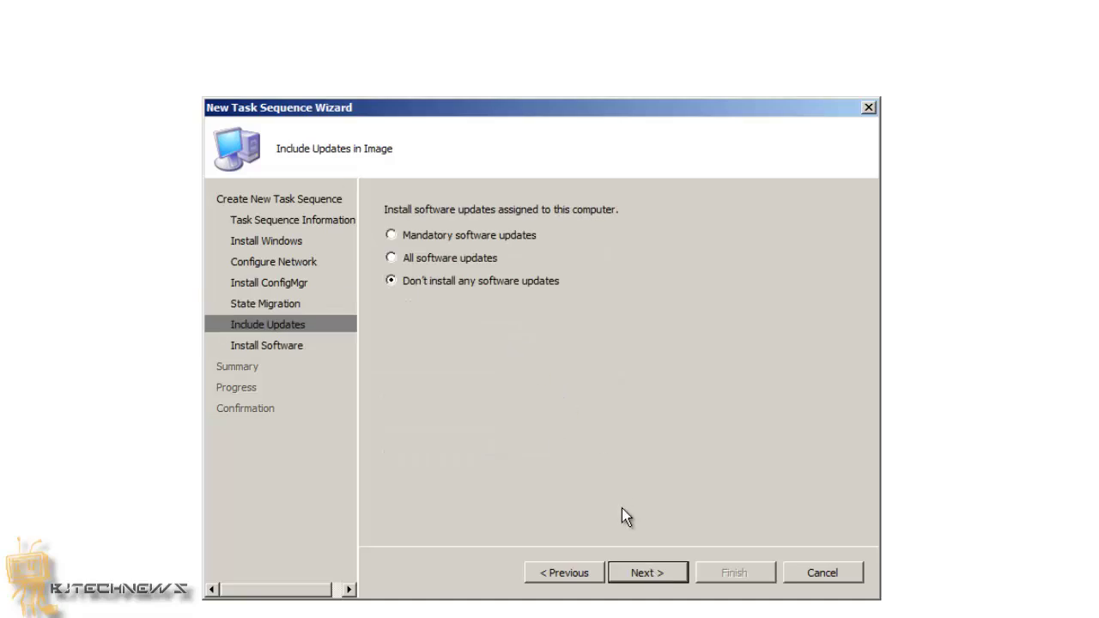
Keep software updates and extra software packages out of the task sequence, complete its creation and close the wizard
left_click(636, 569)
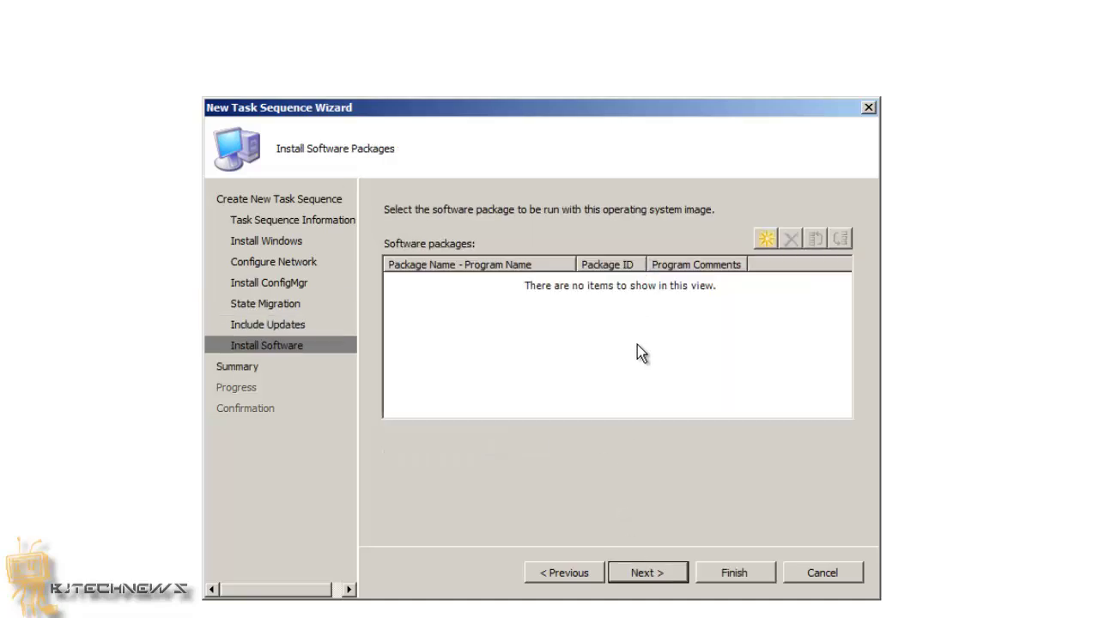
left_click(647, 573)
left_click(648, 573)
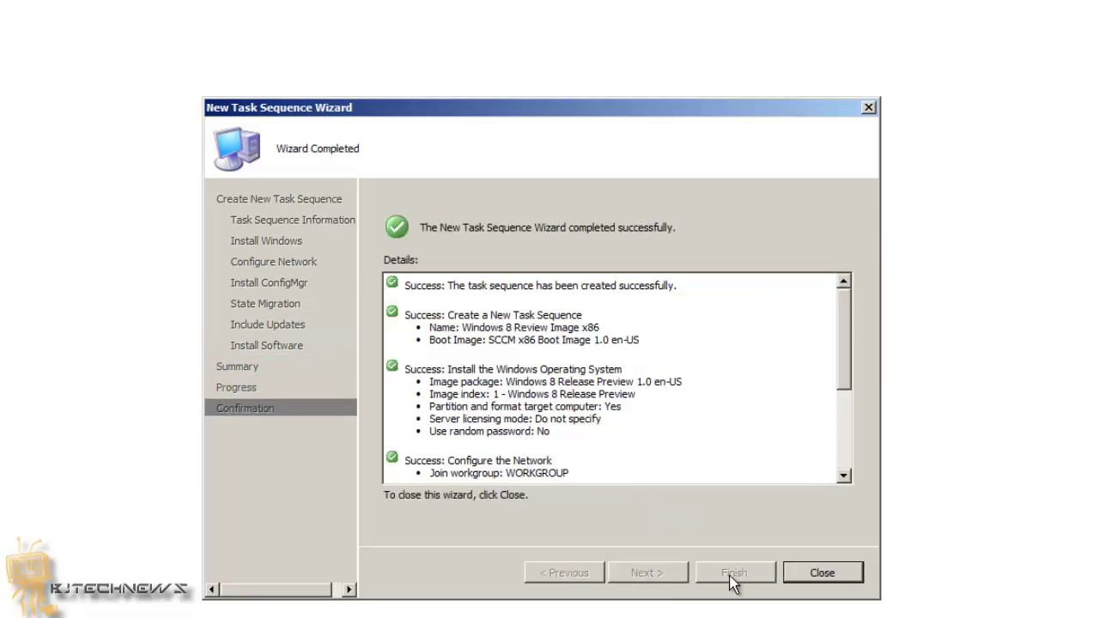
left_click(812, 574)
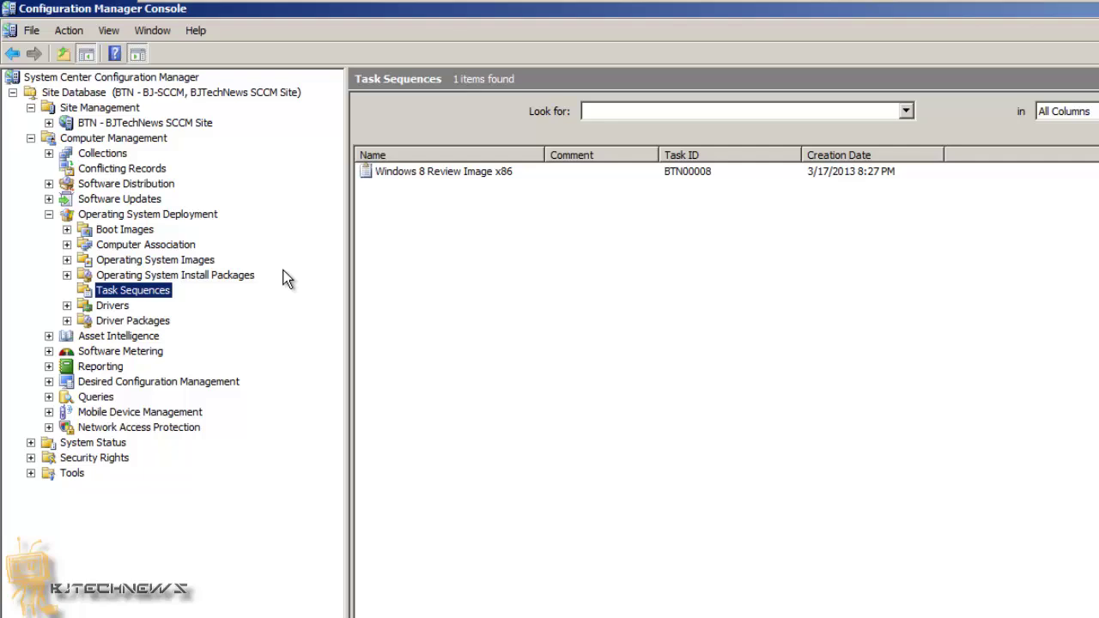
Start a second new task sequence that installs an existing image package
right_click(26, 223)
mouse_move(176, 307)
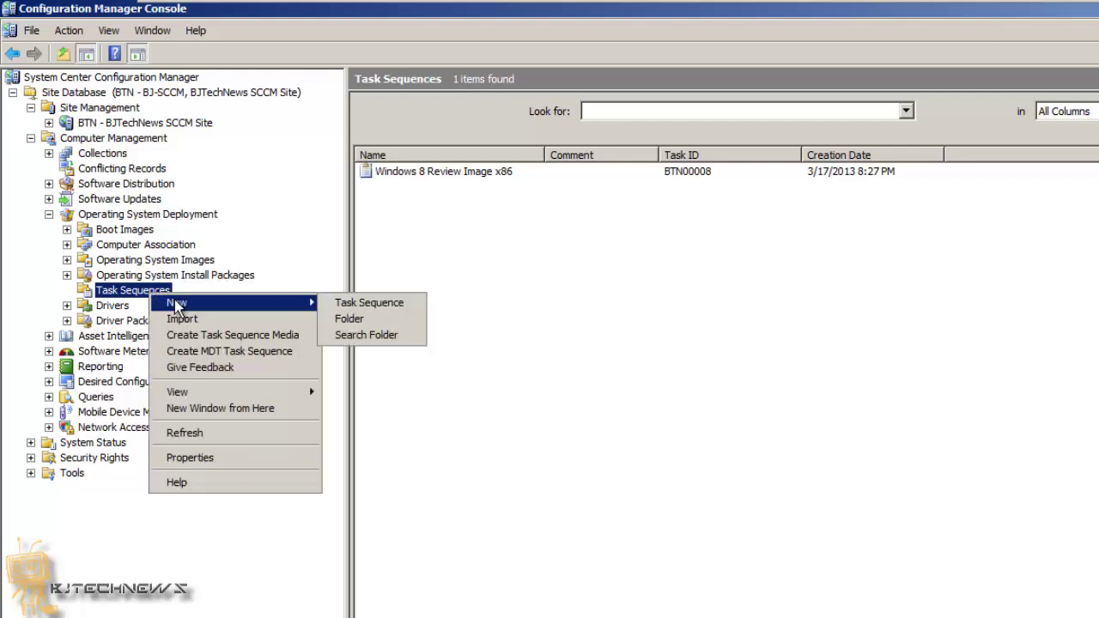
left_click(333, 304)
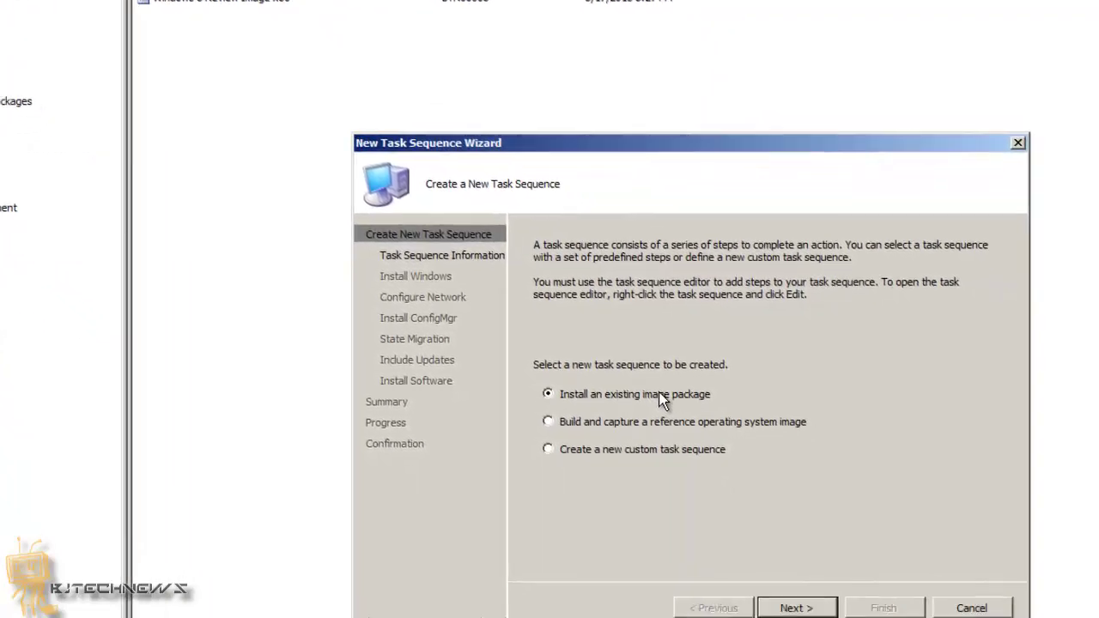
left_click(716, 555)
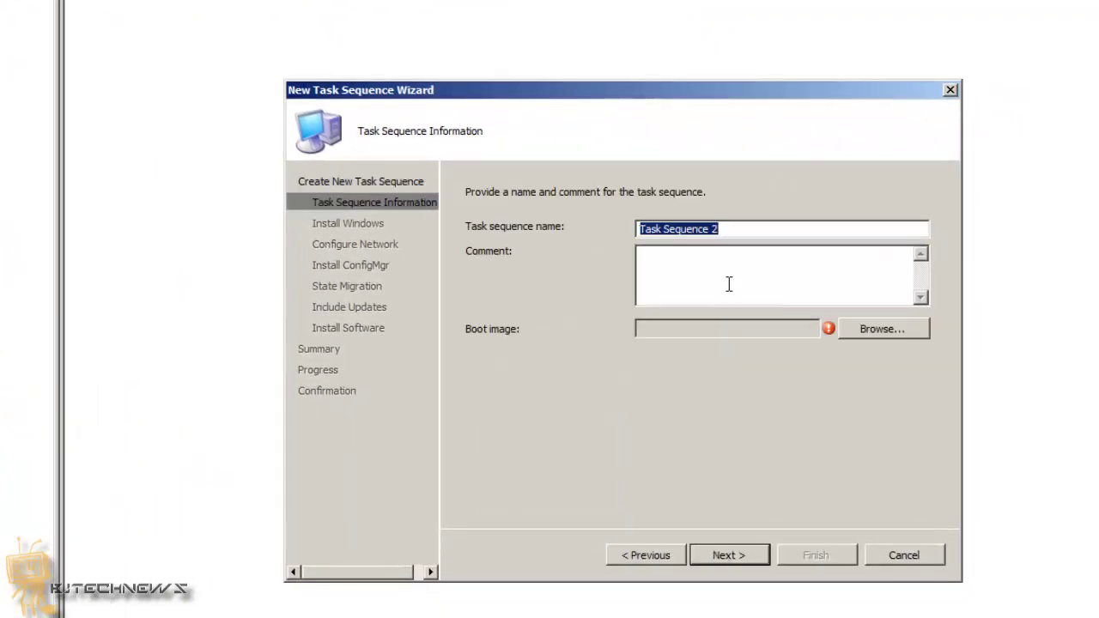
Name the second task sequence "Windows 8 Review Image x64" and assign the SCCM x64 Boot Image 1.0 en-US as its boot image
type("Windows 8 Review Image x86")
key("BackSpace")
key("BackSpace")
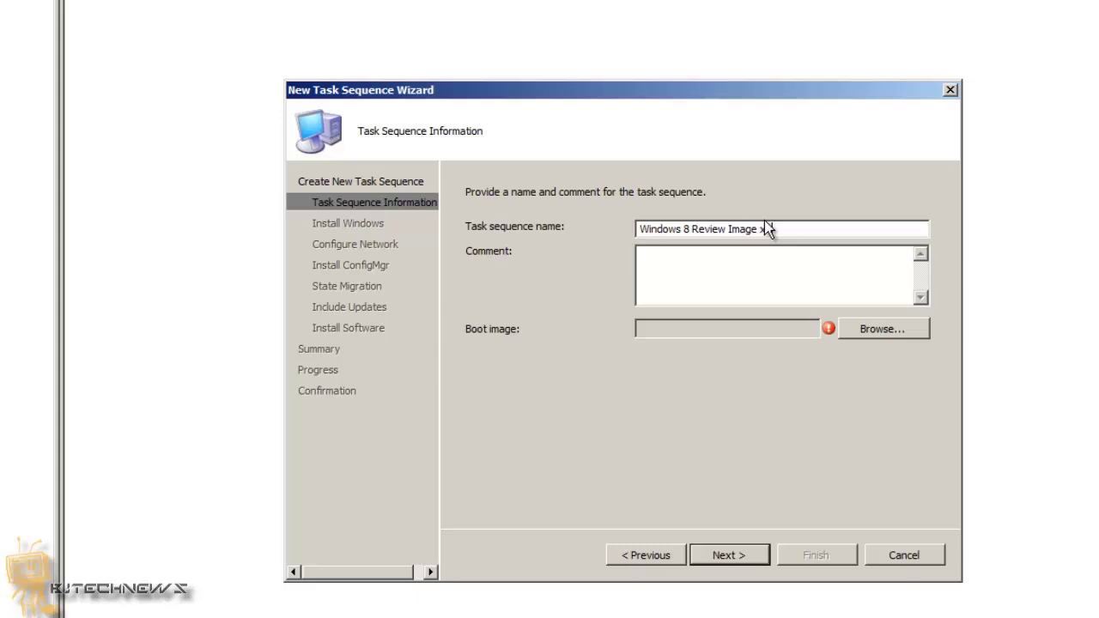
type("64")
left_click(870, 335)
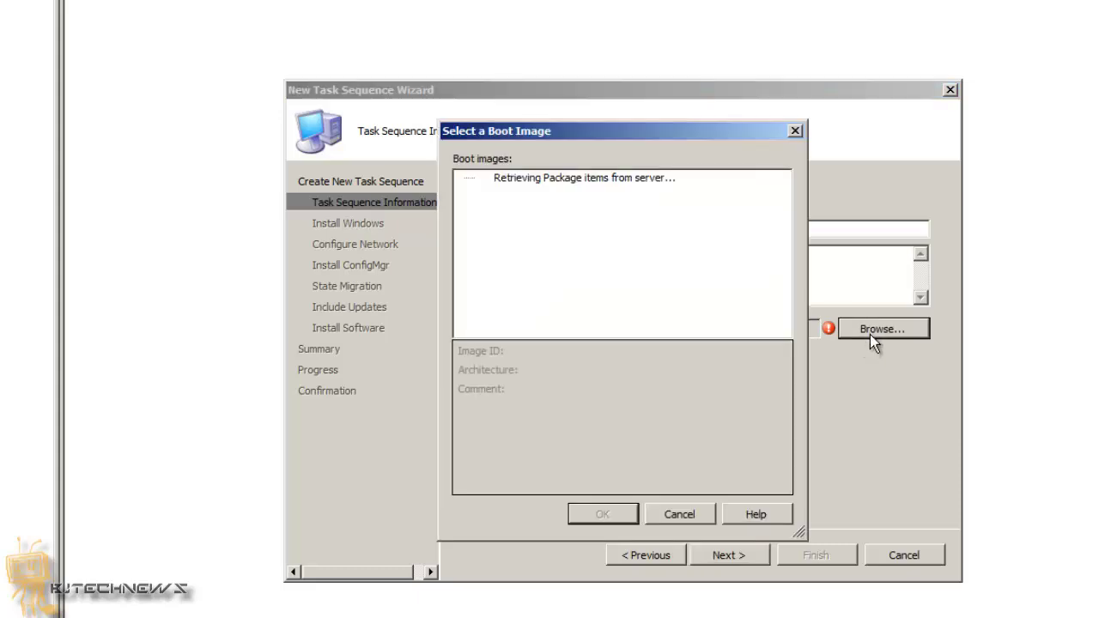
left_click(607, 211)
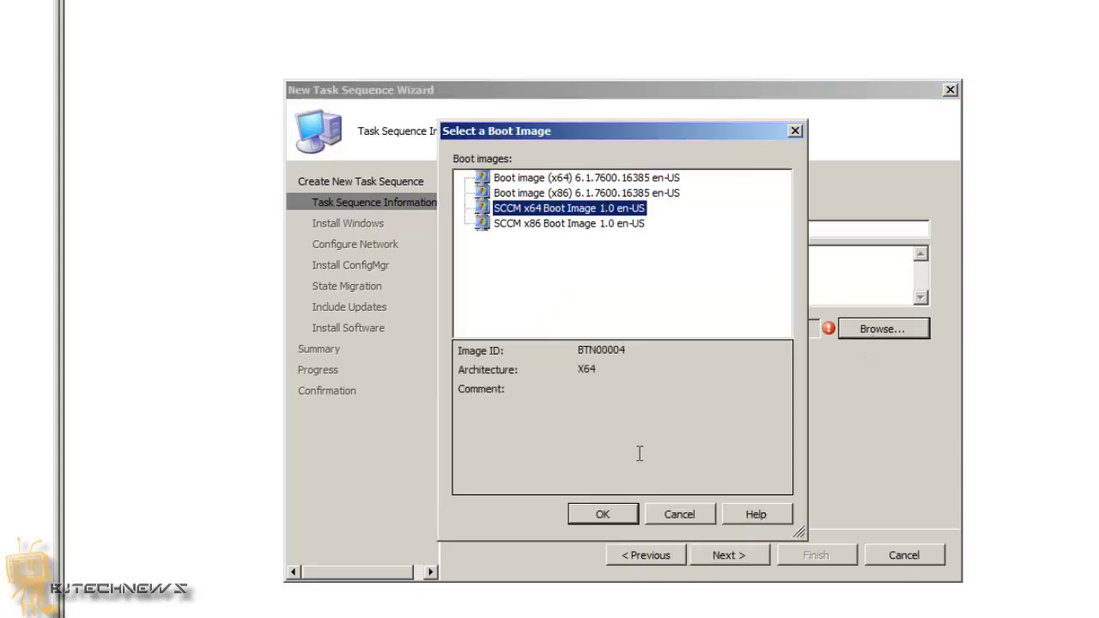
left_click(602, 522)
left_click(720, 556)
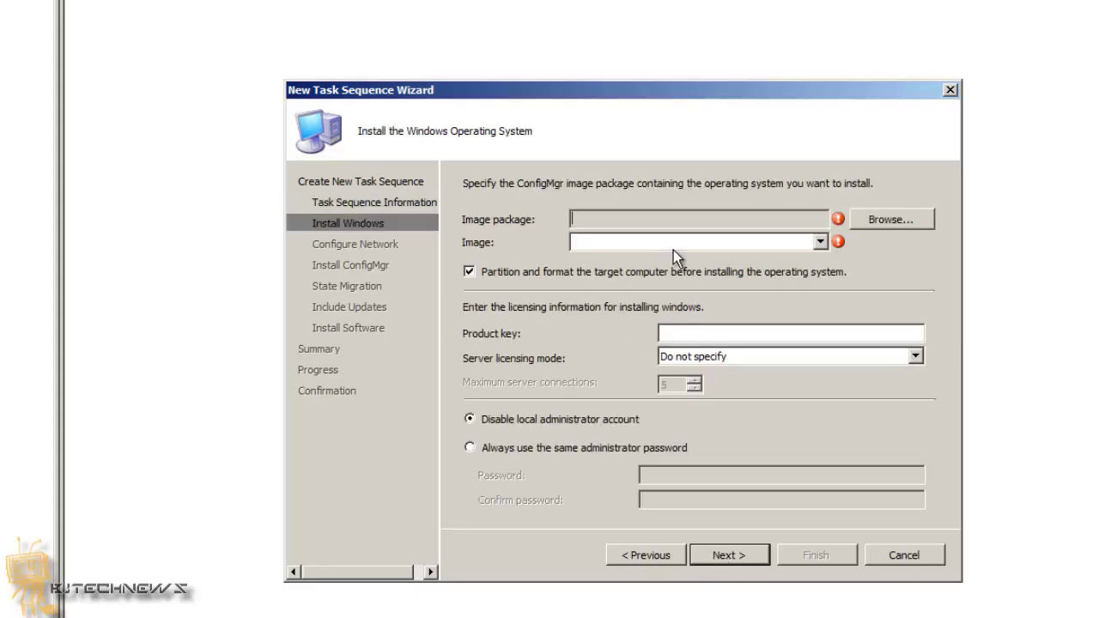
Select the Windows 8 Release Preview 1.0 en-US image package and set a fixed local administrator password, entering it in both password fields
left_click(890, 221)
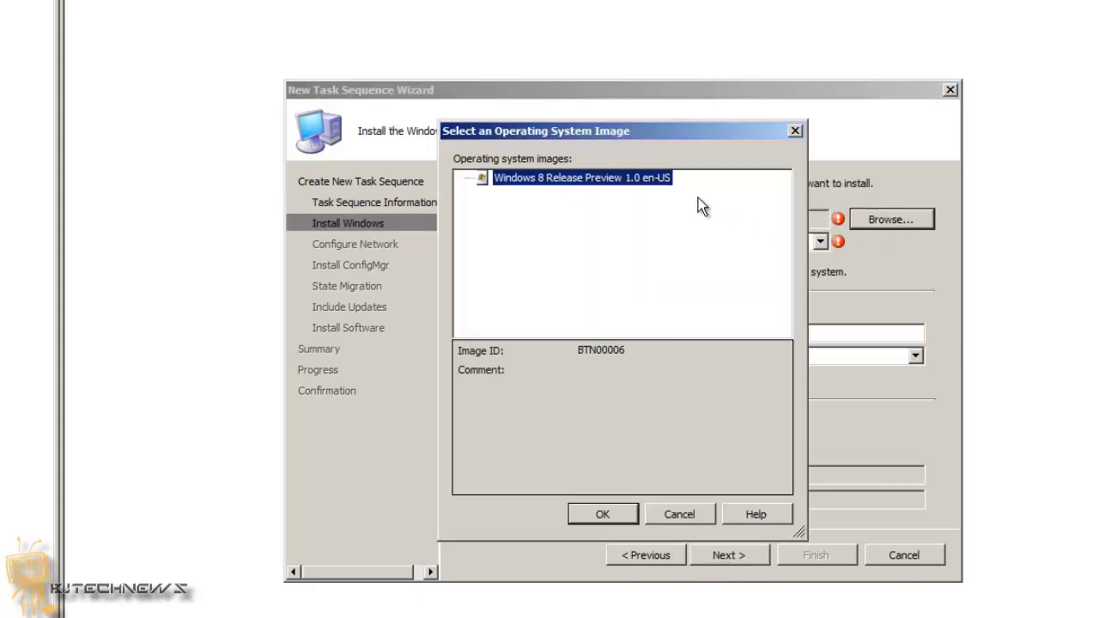
left_click(619, 513)
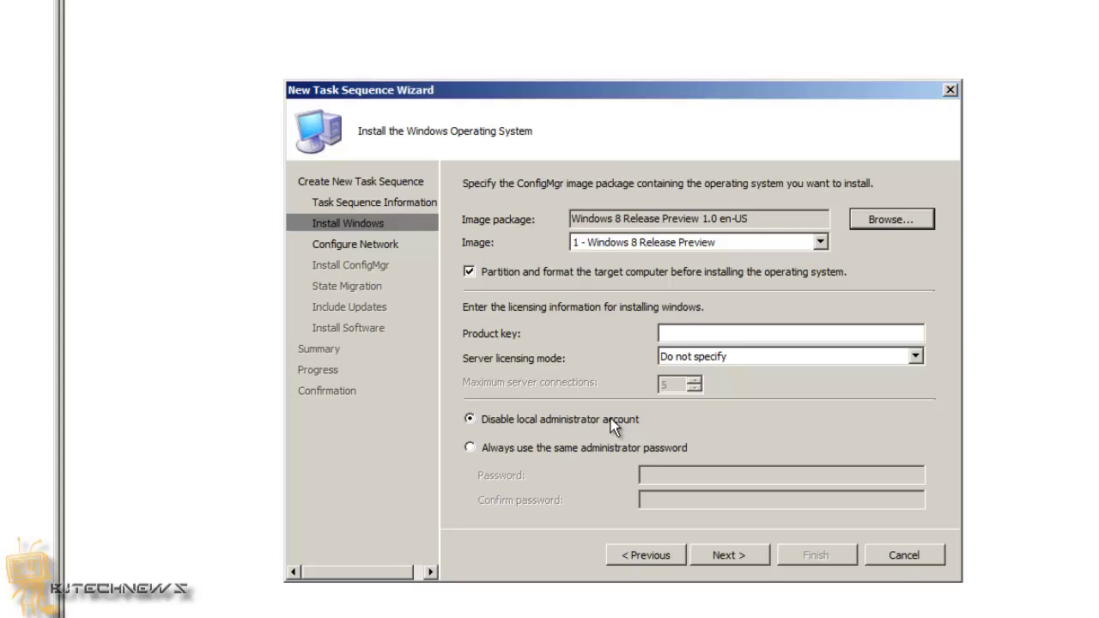
left_click(592, 448)
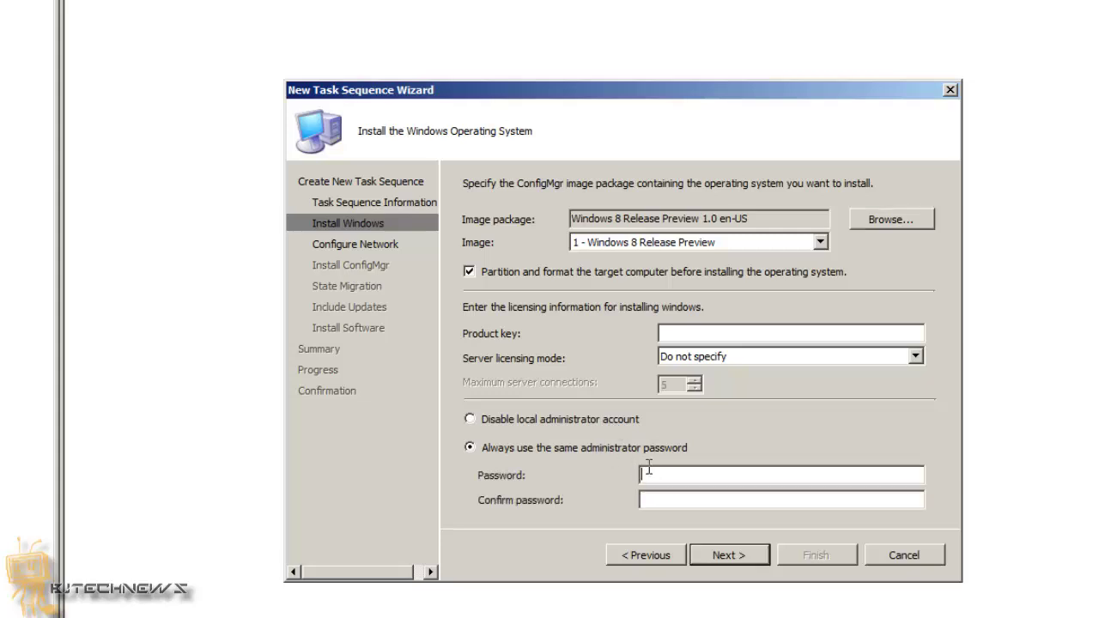
type("*****")
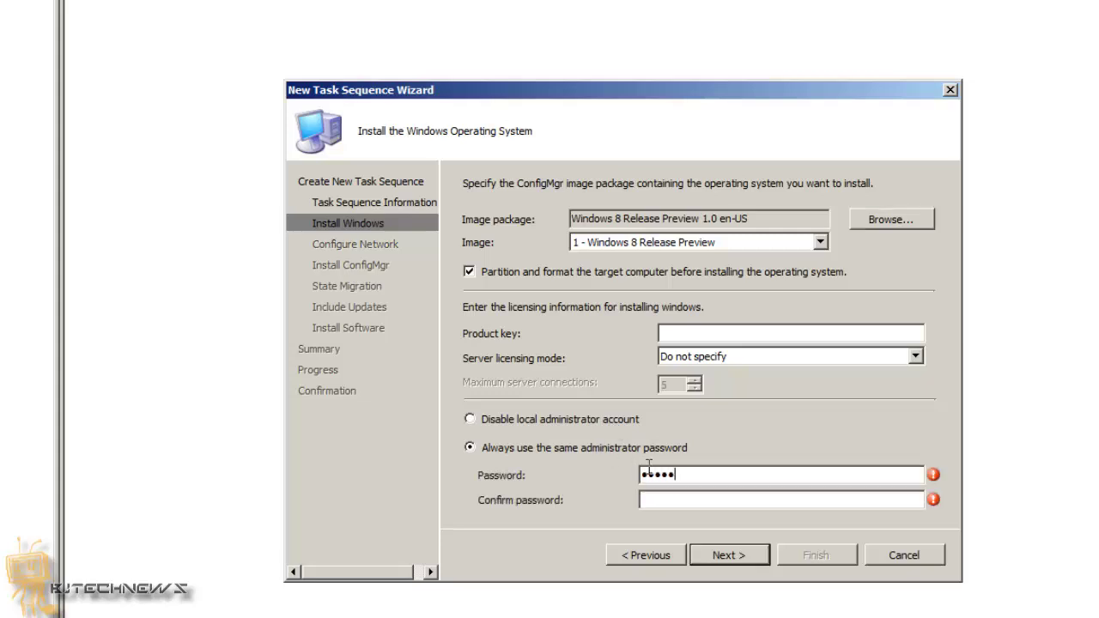
type("***")
key("Tab")
type("********")
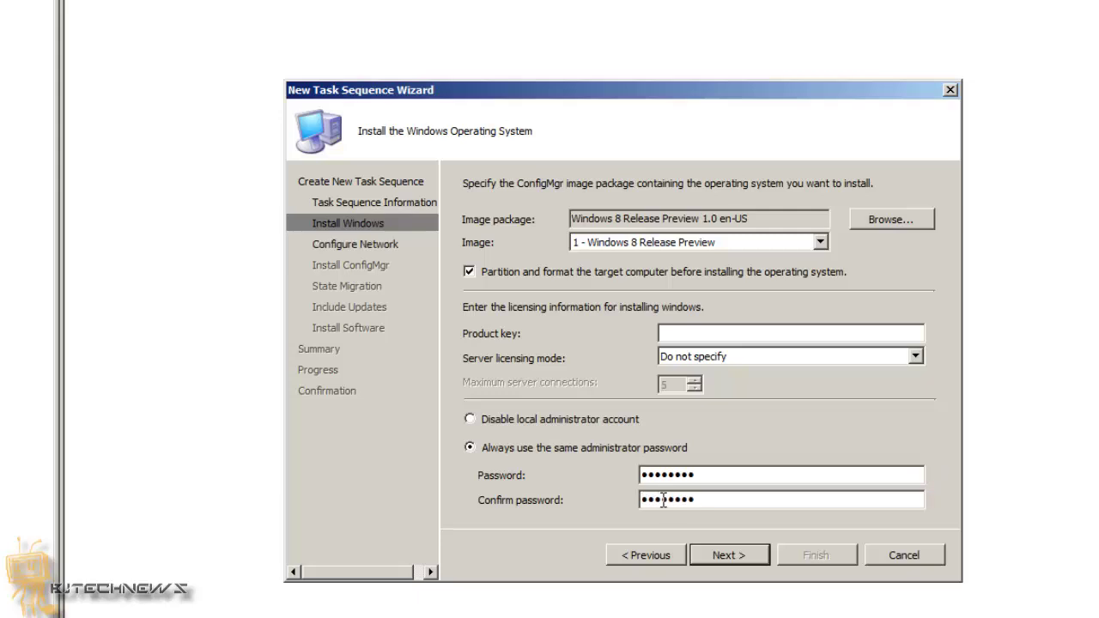
left_click(705, 556)
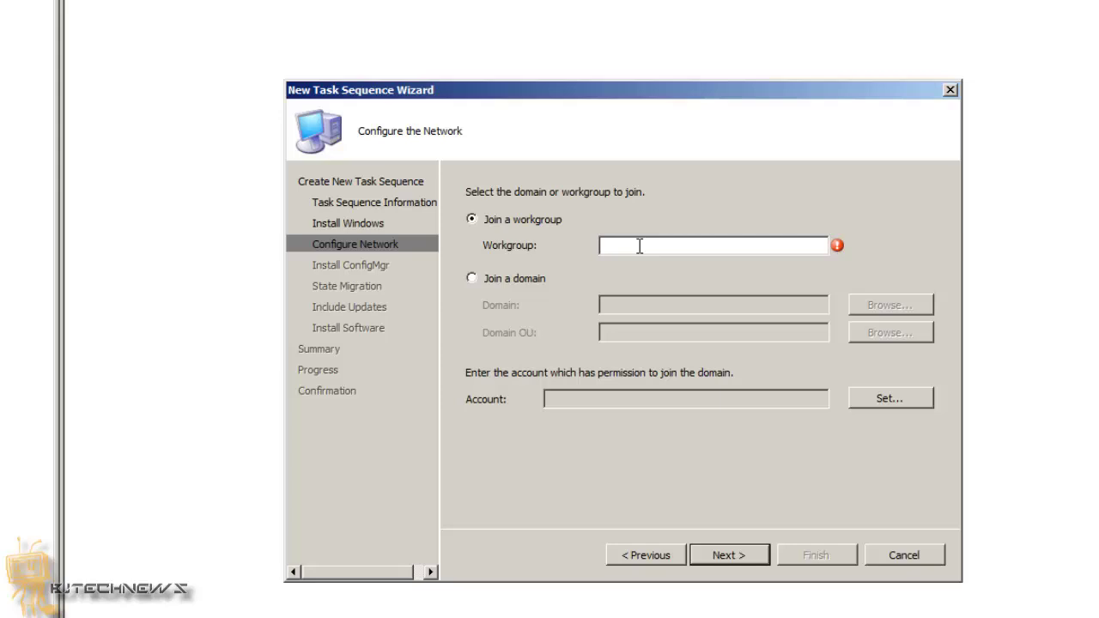
Have the deployed computers join the workgroup WORKGROUP and continue to the ConfigMgr client settings
type("WOR")
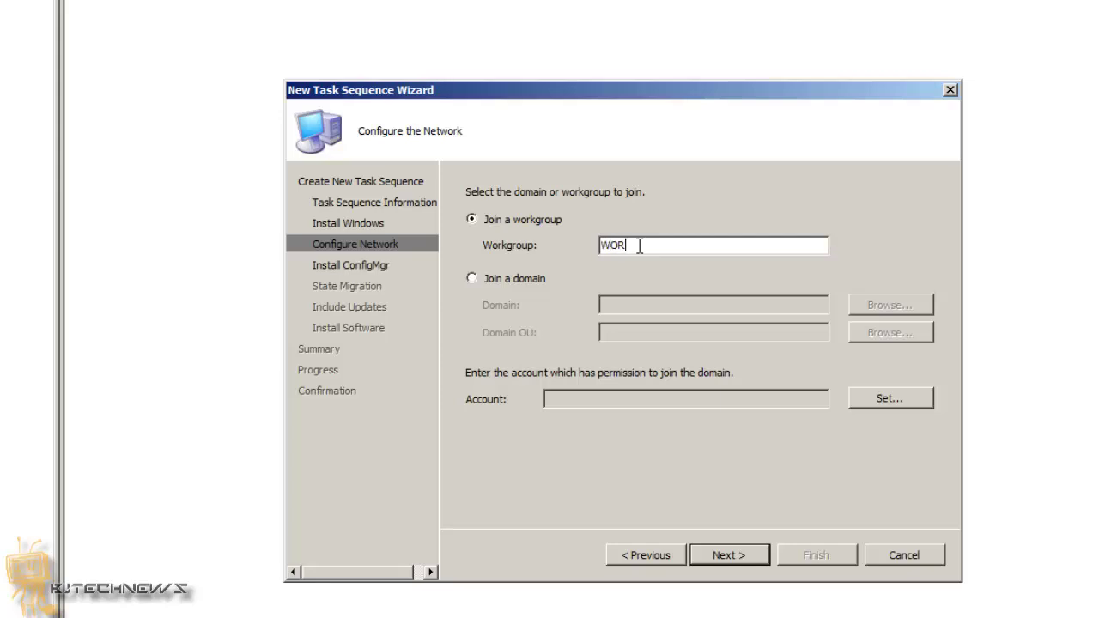
type("KGROUP")
left_click(730, 556)
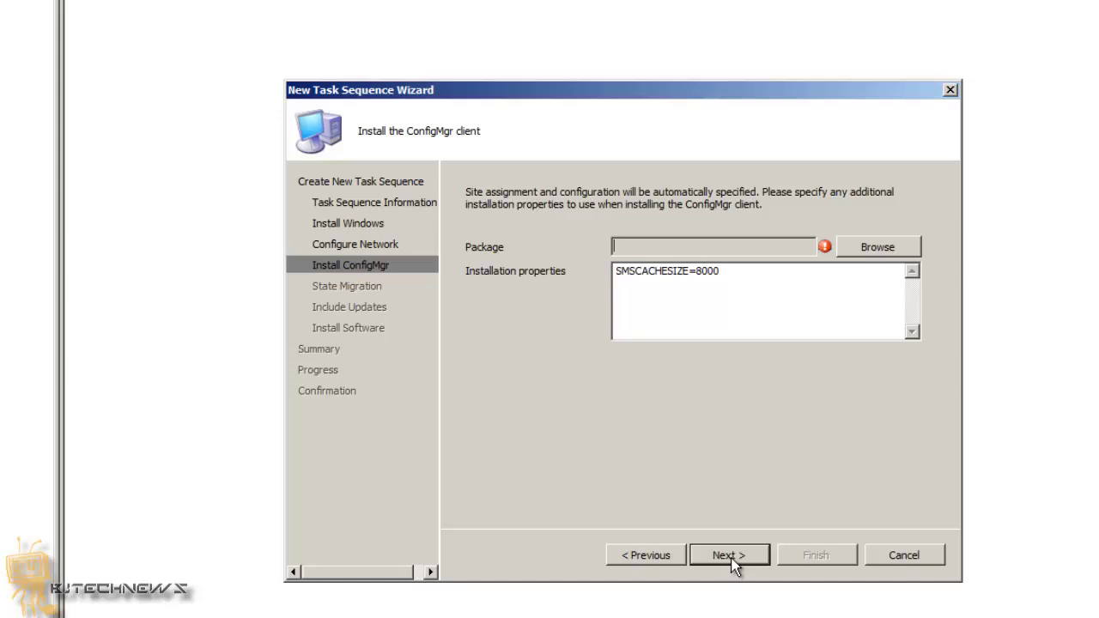
Assign the Microsoft Configuration Manager Client Installation 4.0 ALL package for installing the ConfigMgr client
left_click(861, 248)
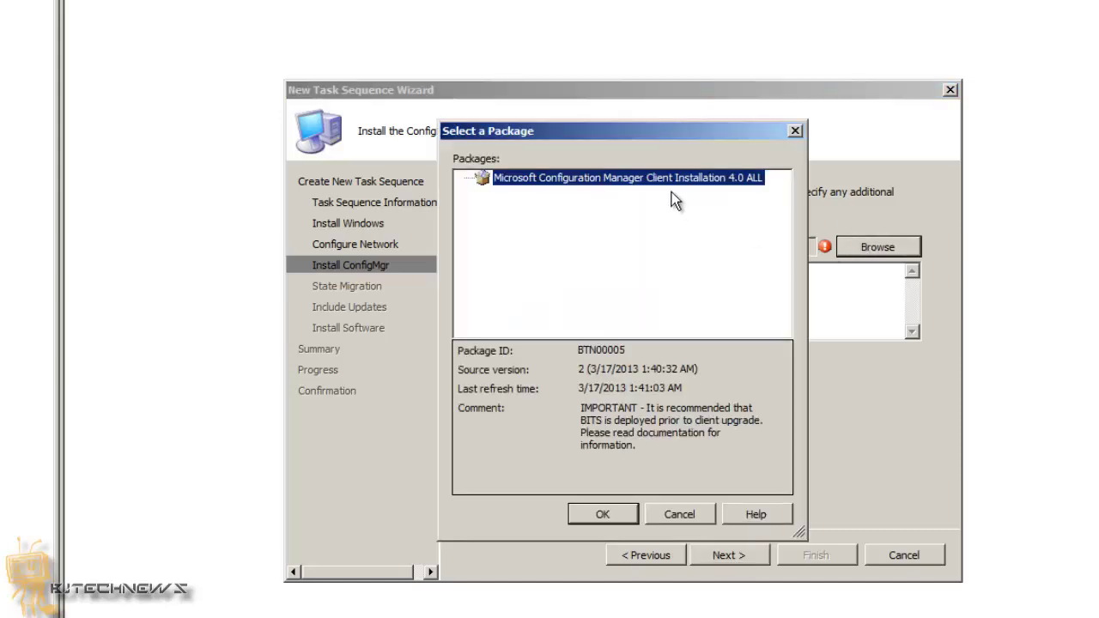
left_click(605, 513)
left_click(699, 547)
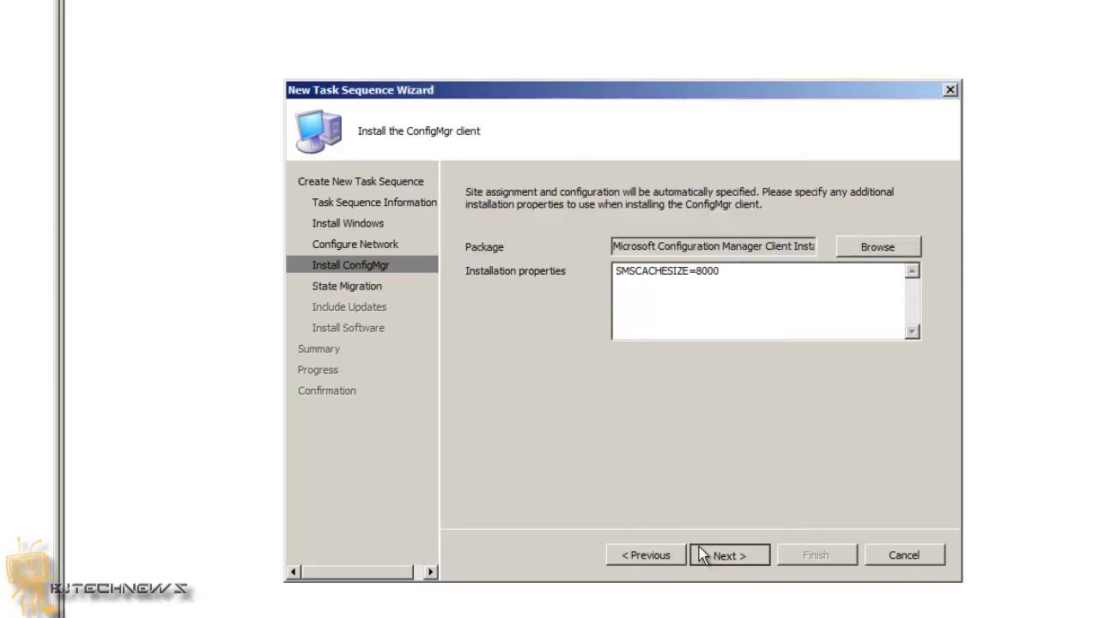
Exclude user settings, network settings and Microsoft Windows settings from state migration in the x64 task sequence
left_click(548, 266)
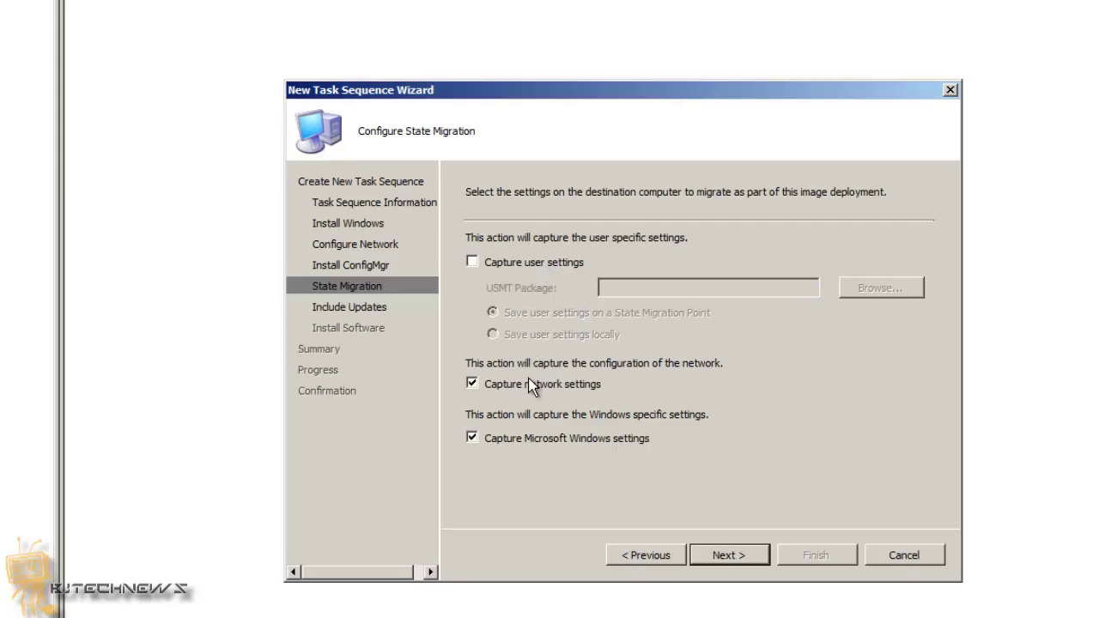
left_click(533, 384)
left_click(533, 440)
left_click(720, 558)
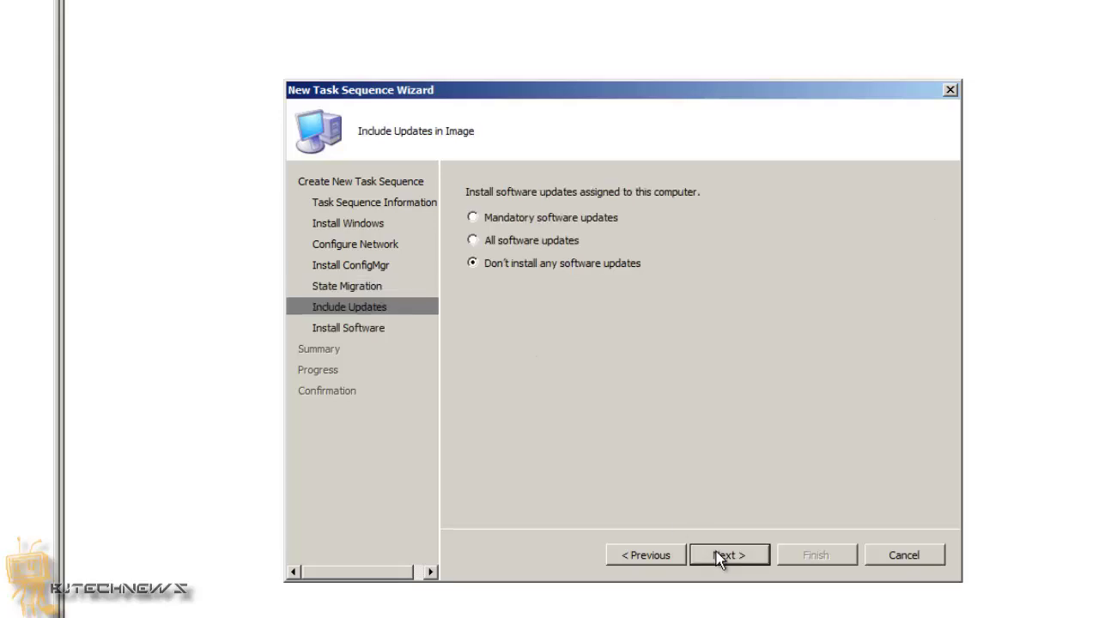
Create the x64 task sequence without software updates or additional software packages and close the wizard
left_click(727, 558)
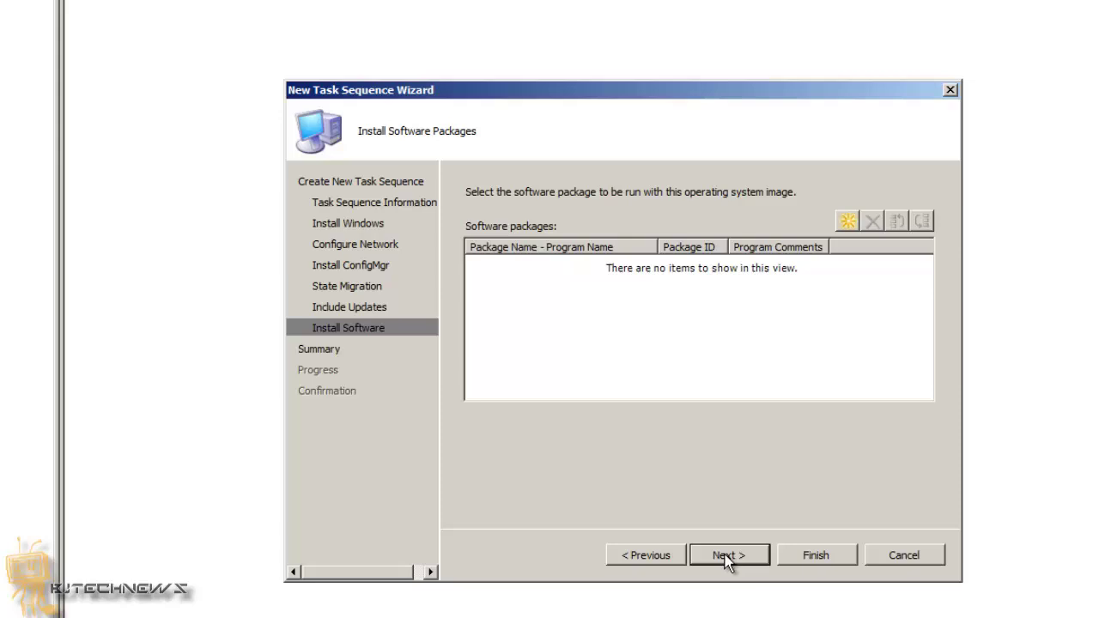
left_click(726, 558)
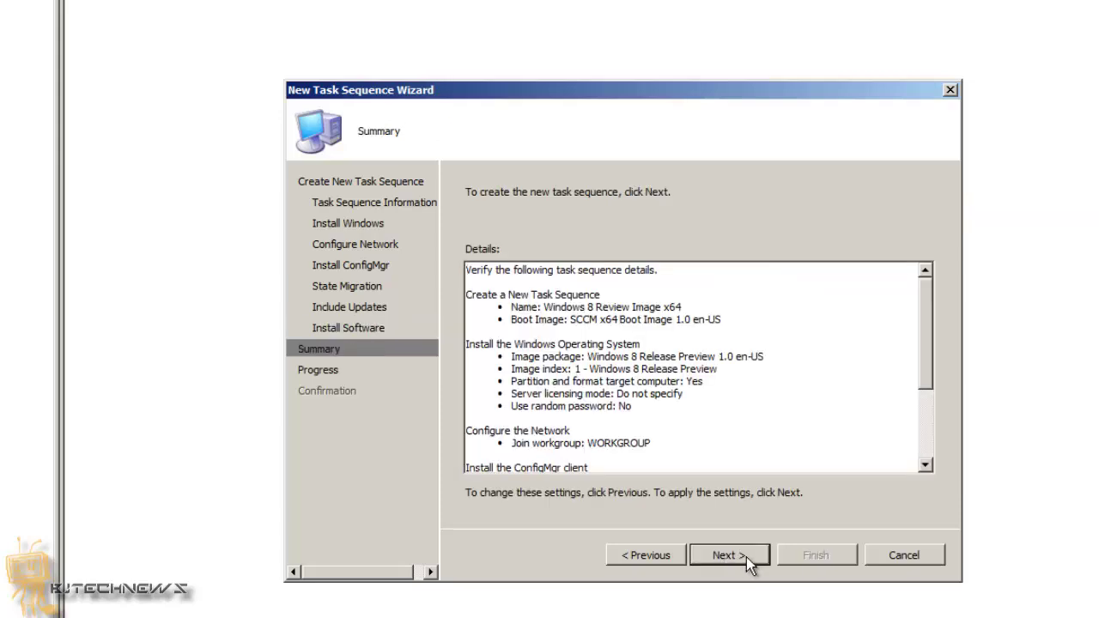
left_click(746, 558)
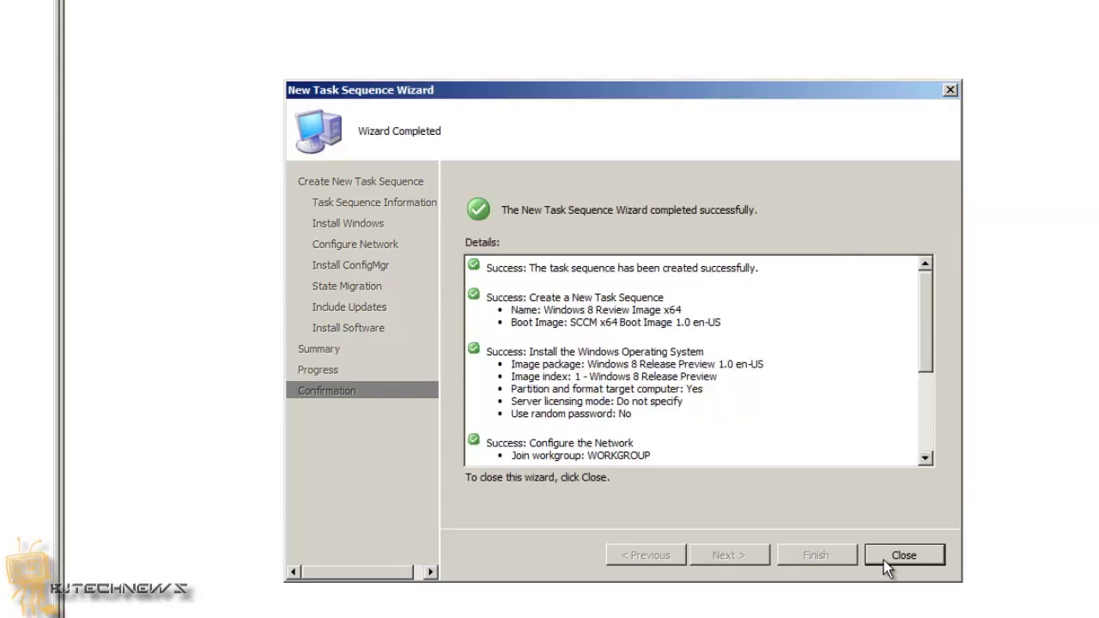
left_click(884, 560)
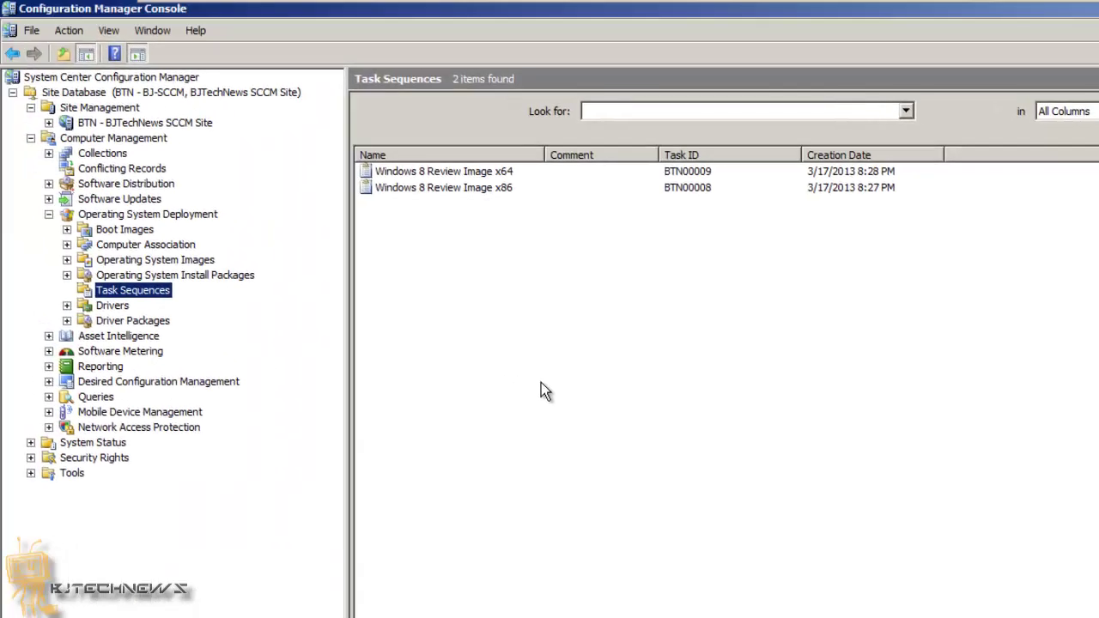
left_click(446, 171)
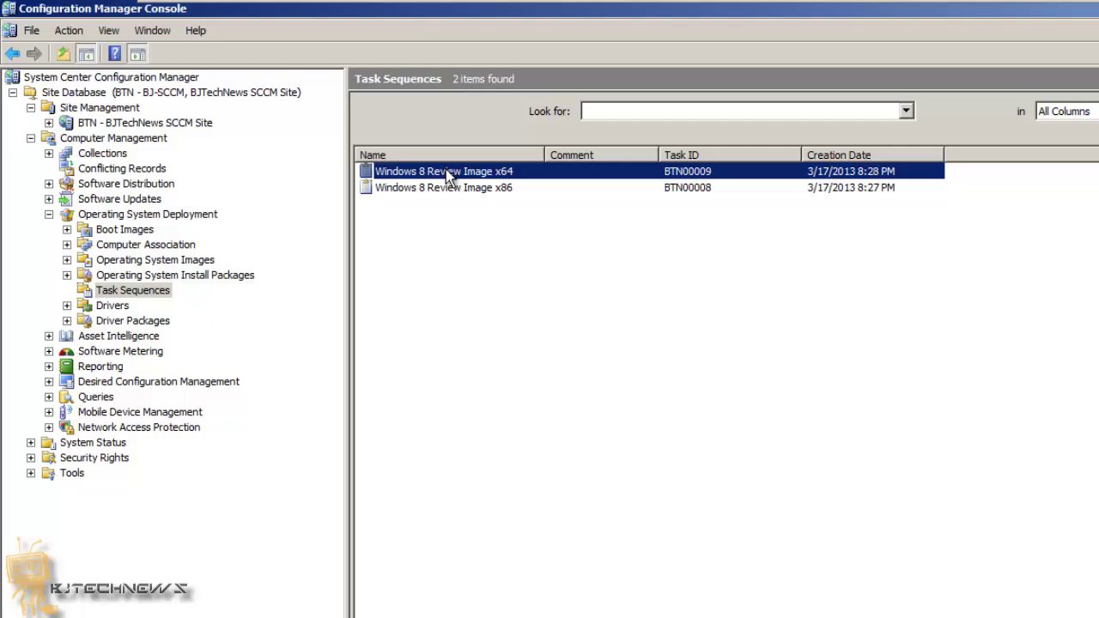
right_click(445, 169)
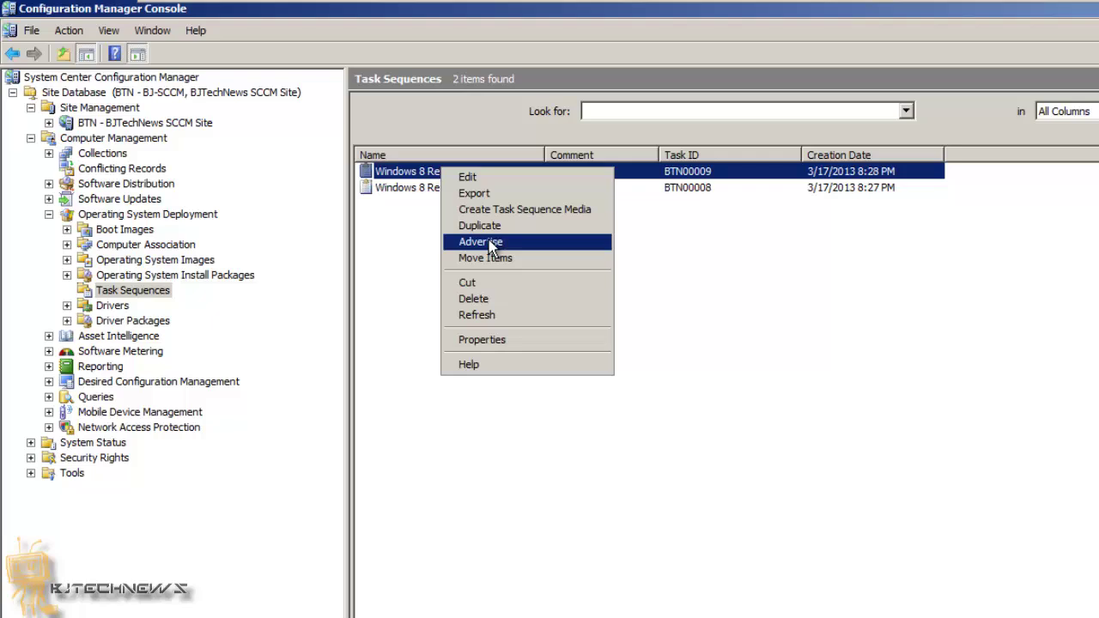
Open the properties of the ConfigMgr PXE service point role on the \\BJ-SCCM site system under the site settings
left_click(49, 123)
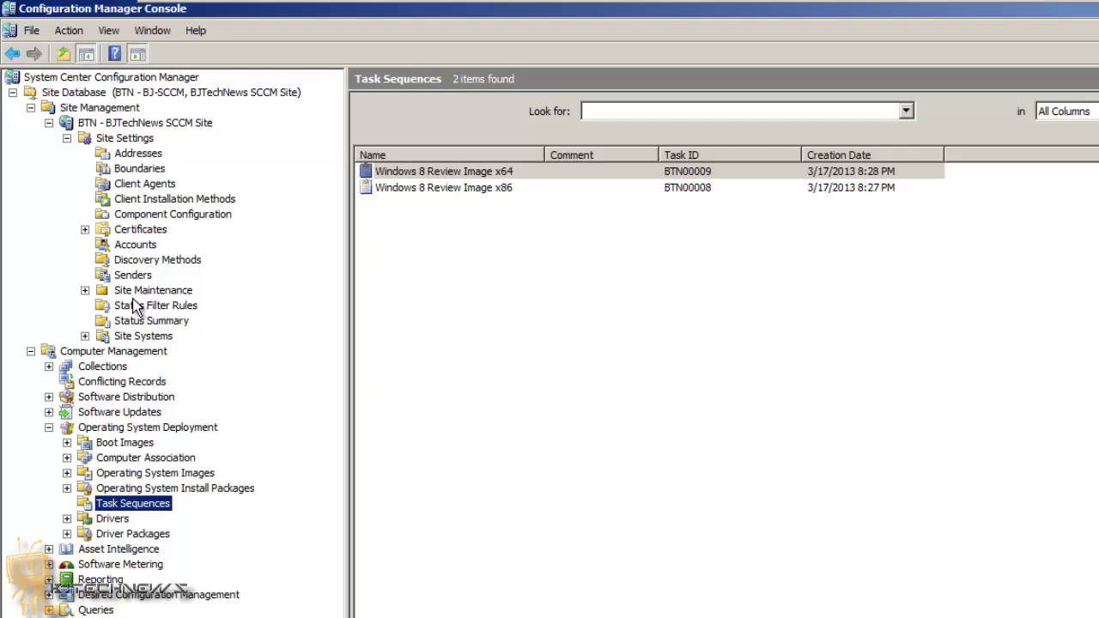
left_click(137, 337)
left_click(85, 336)
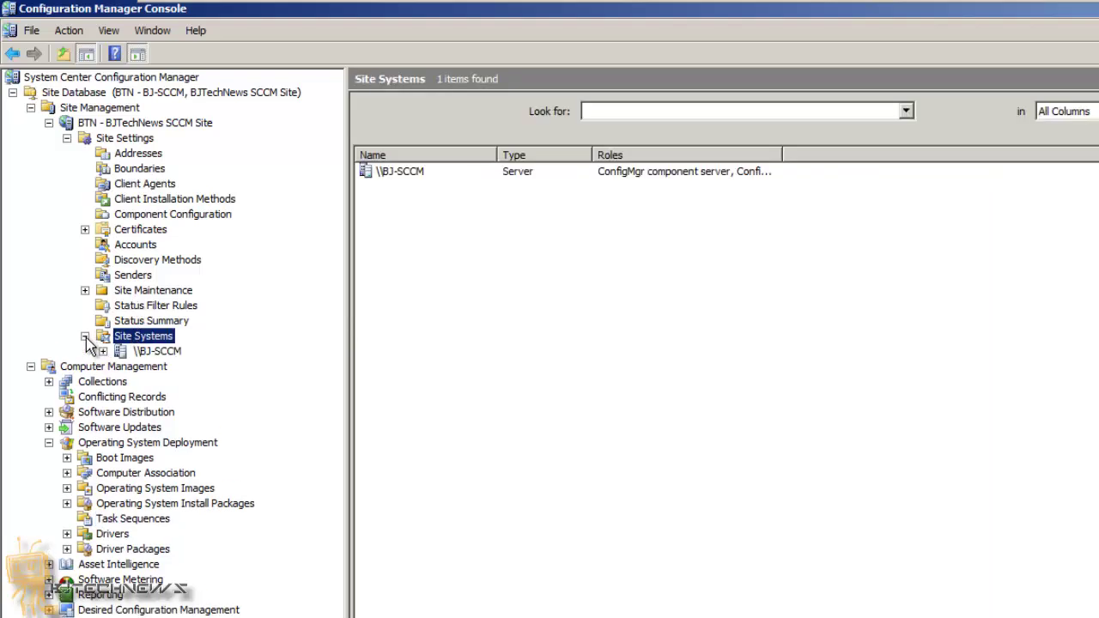
left_click(156, 351)
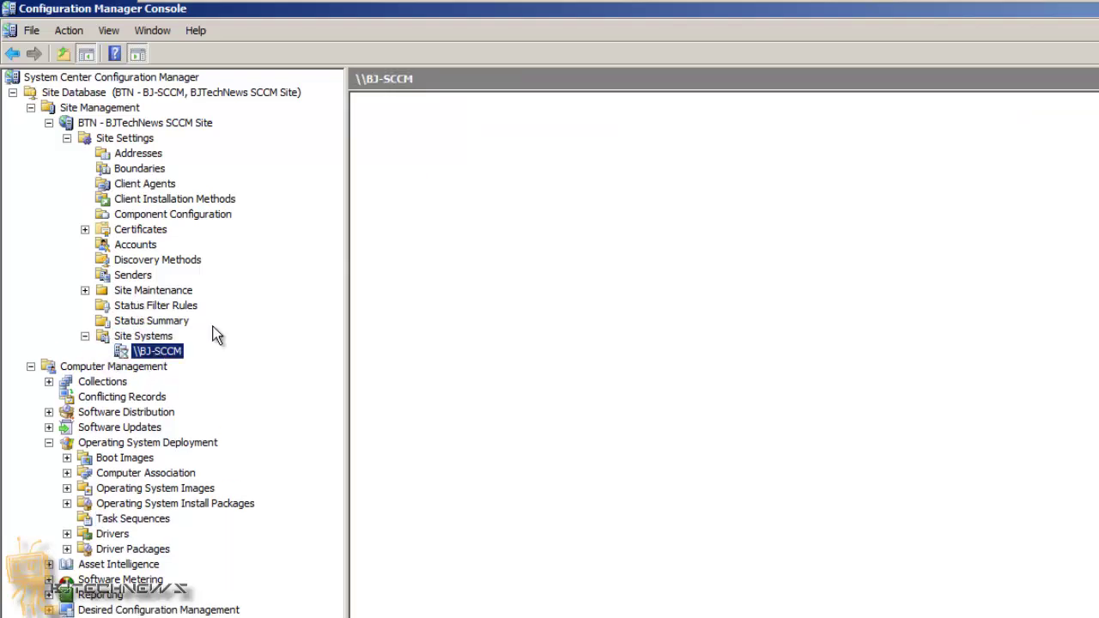
right_click(440, 234)
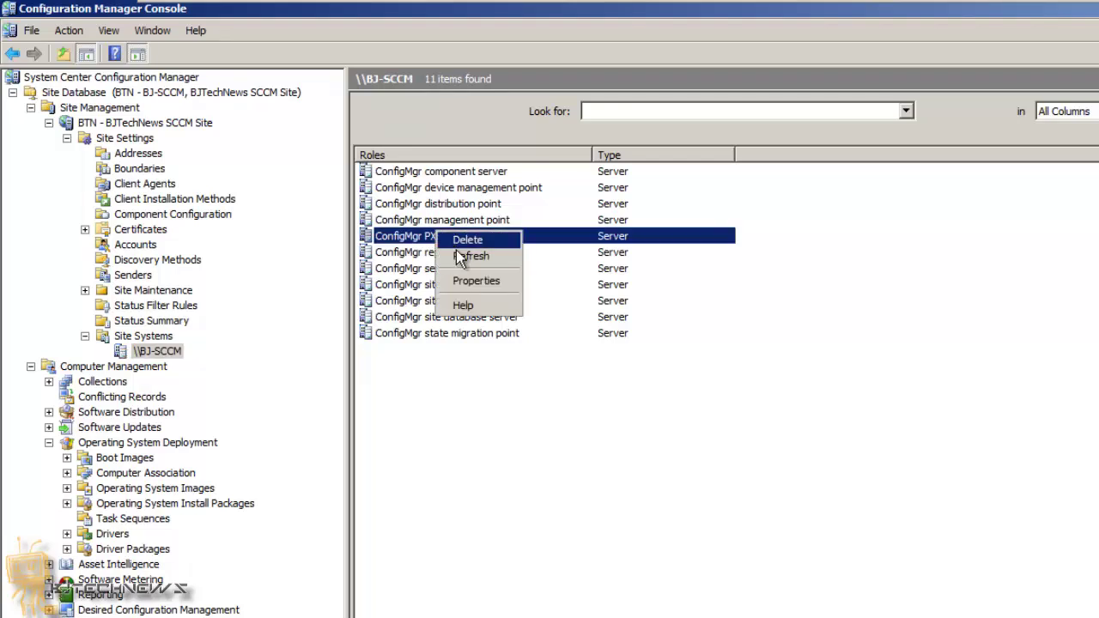
left_click(468, 281)
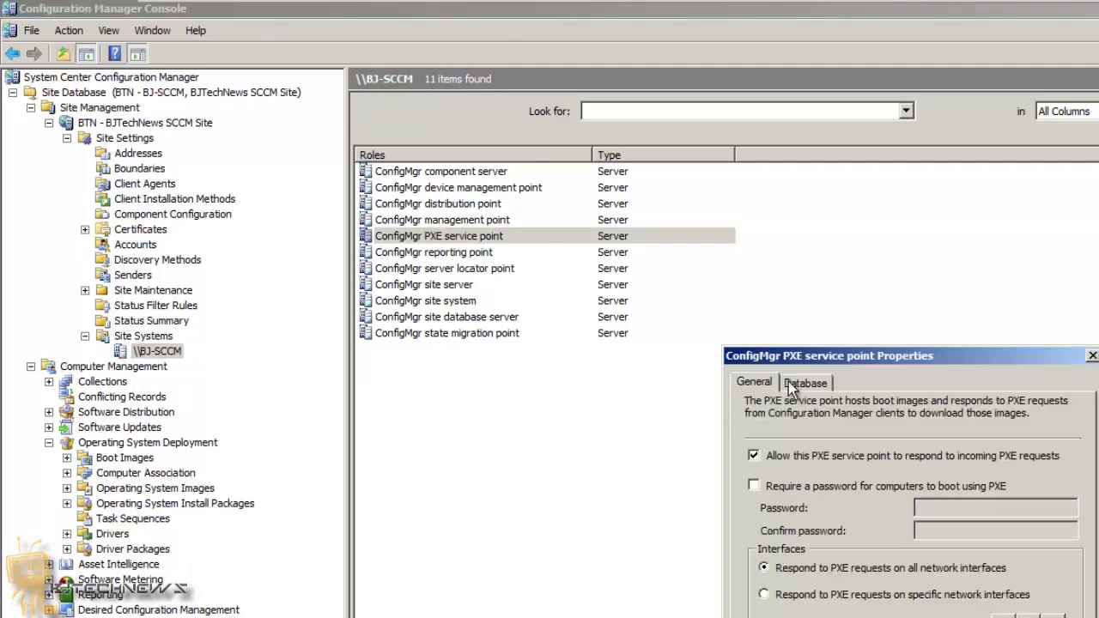